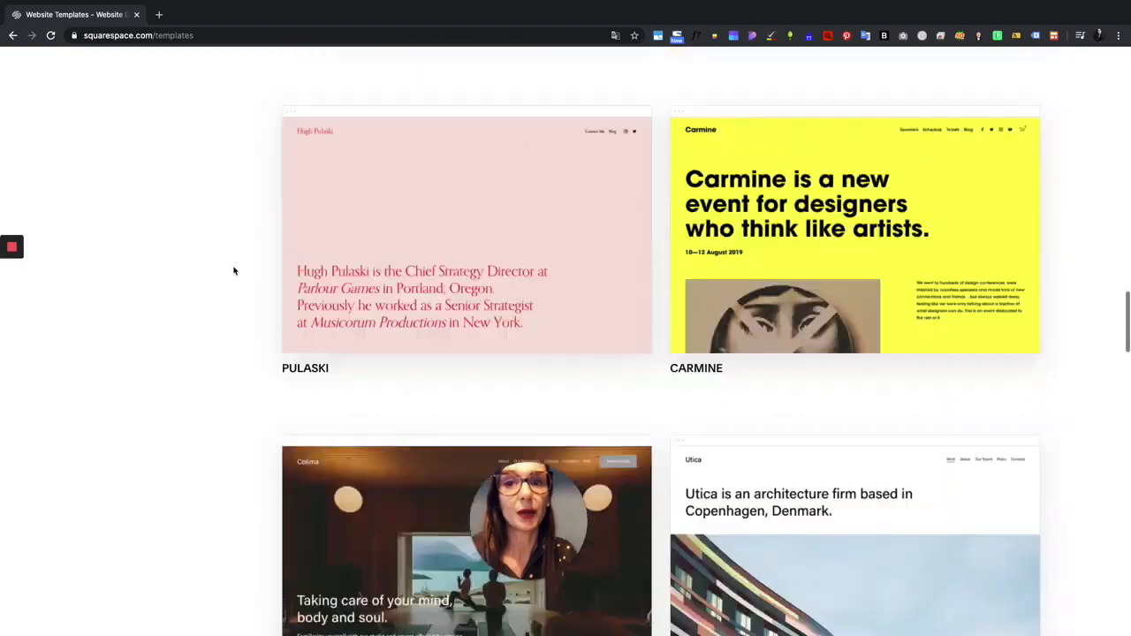
- Browse the popular website templates and open the preview of the Nolan template
scroll(233, 268, "down", 1)
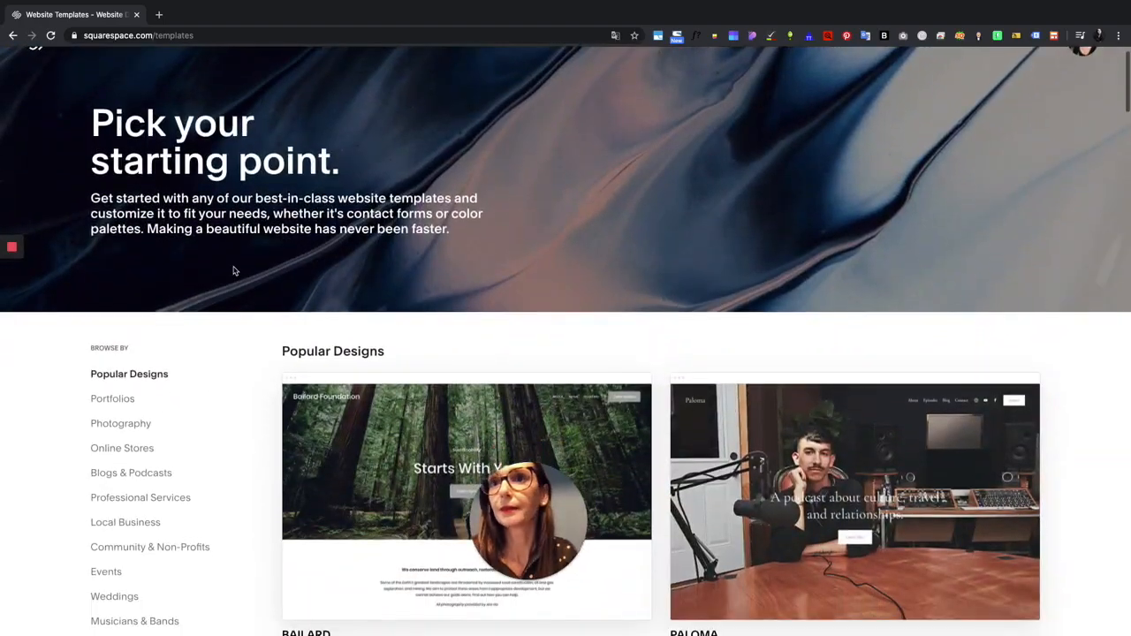
scroll(256, 375, "down", 5)
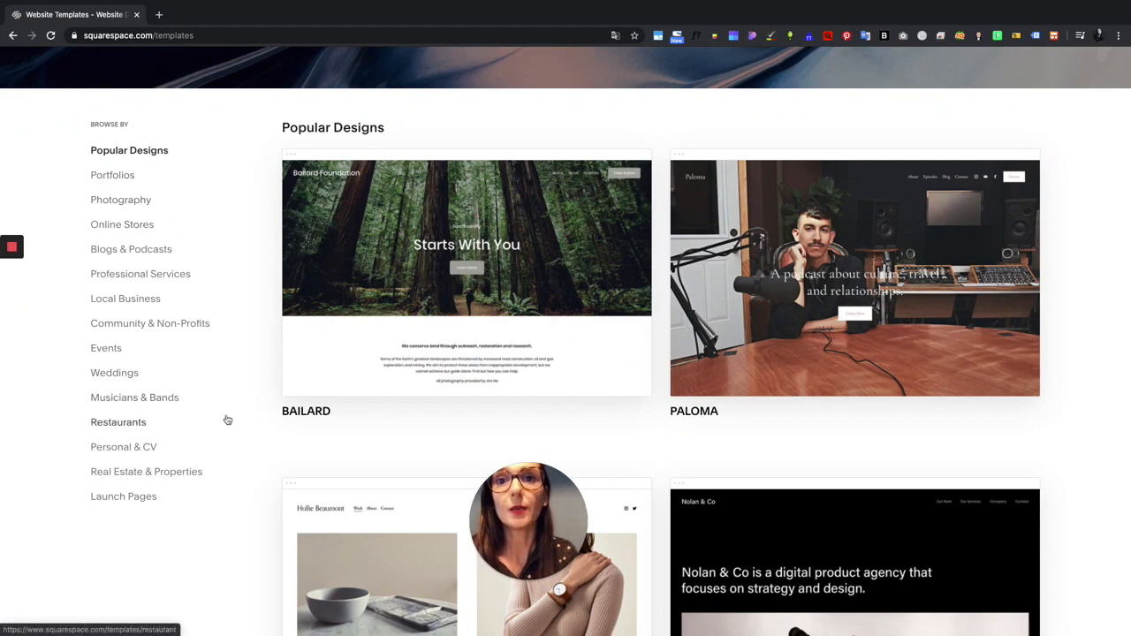
scroll(227, 420, "down", 5)
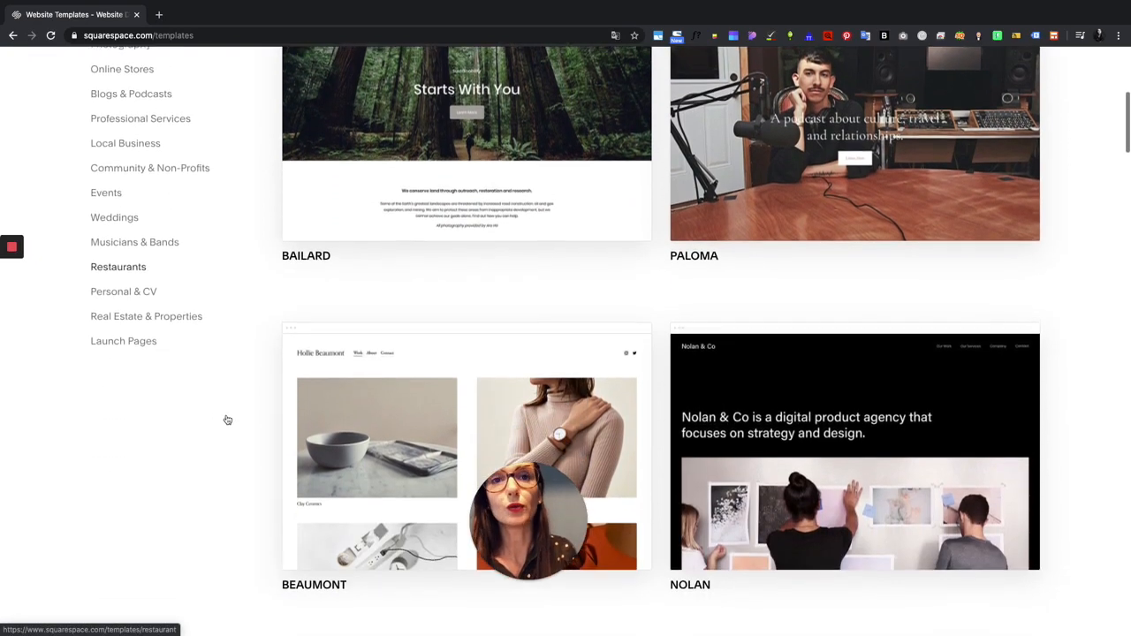
scroll(227, 419, "down", 6)
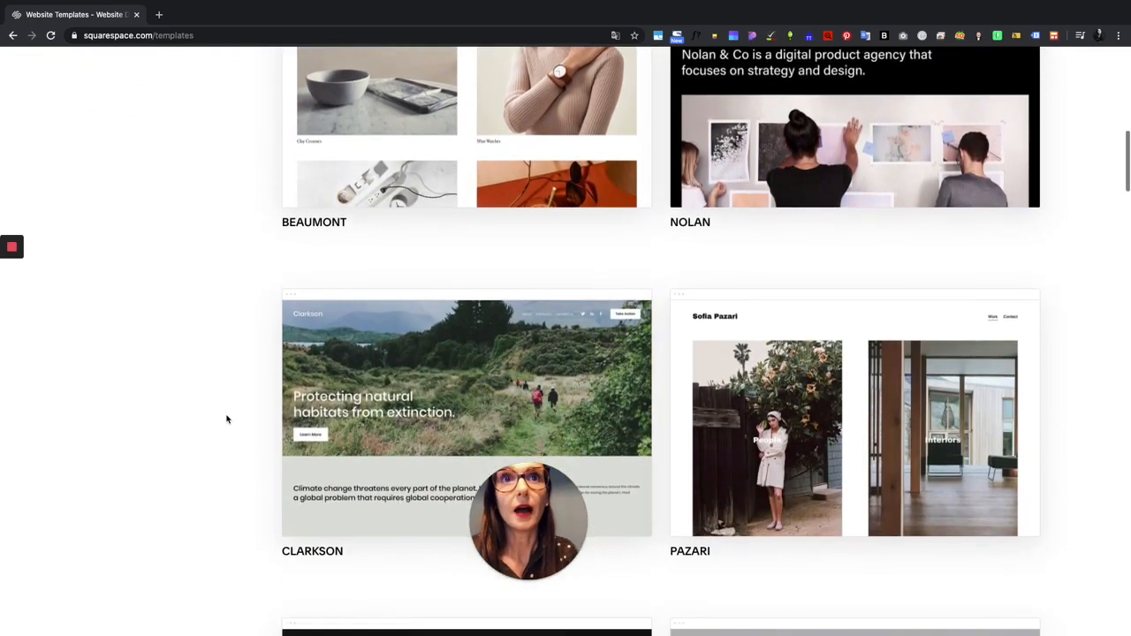
scroll(227, 420, "up", 5)
mouse_move(838, 248)
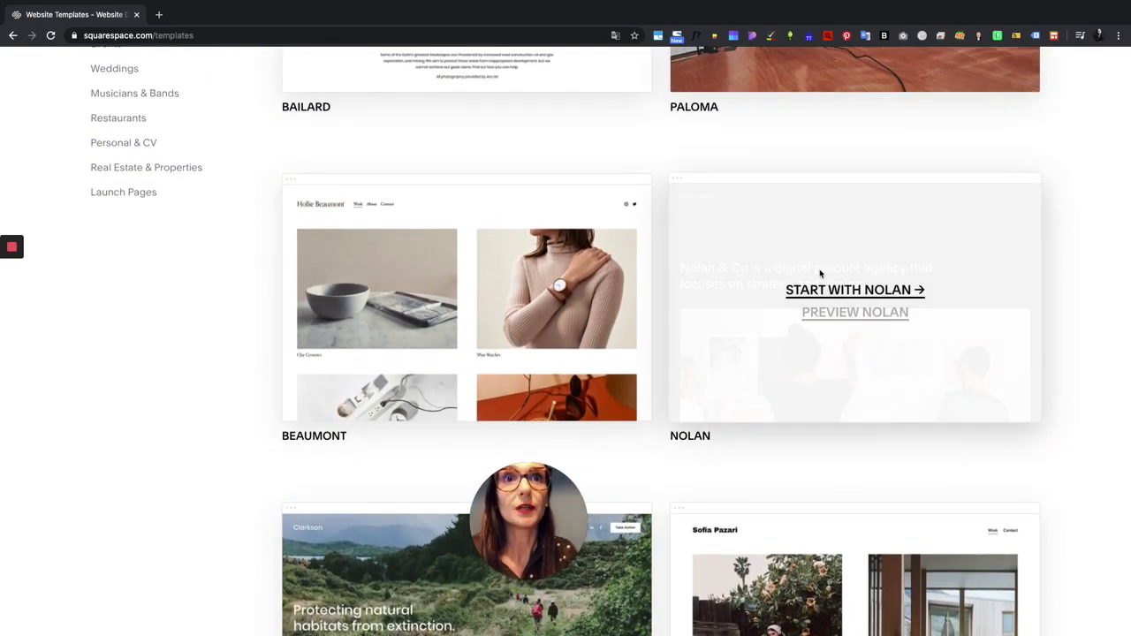
left_click(852, 323)
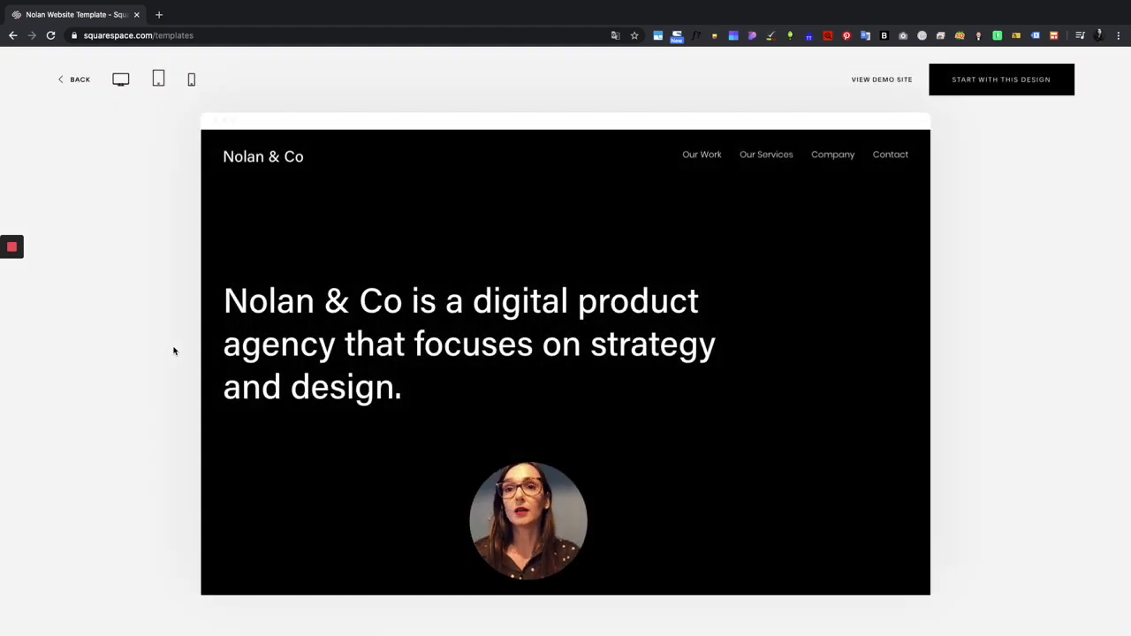
- Examine the Nolan template's home page in the desktop, tablet and phone previews
scroll(378, 333, "down", 10)
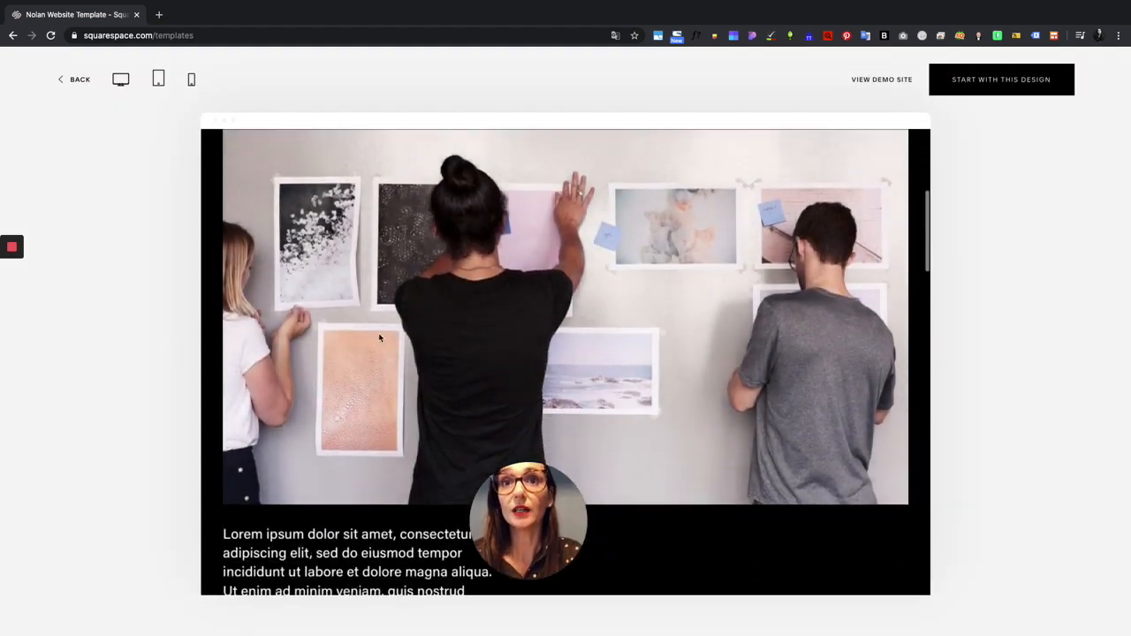
scroll(380, 338, "down", 15)
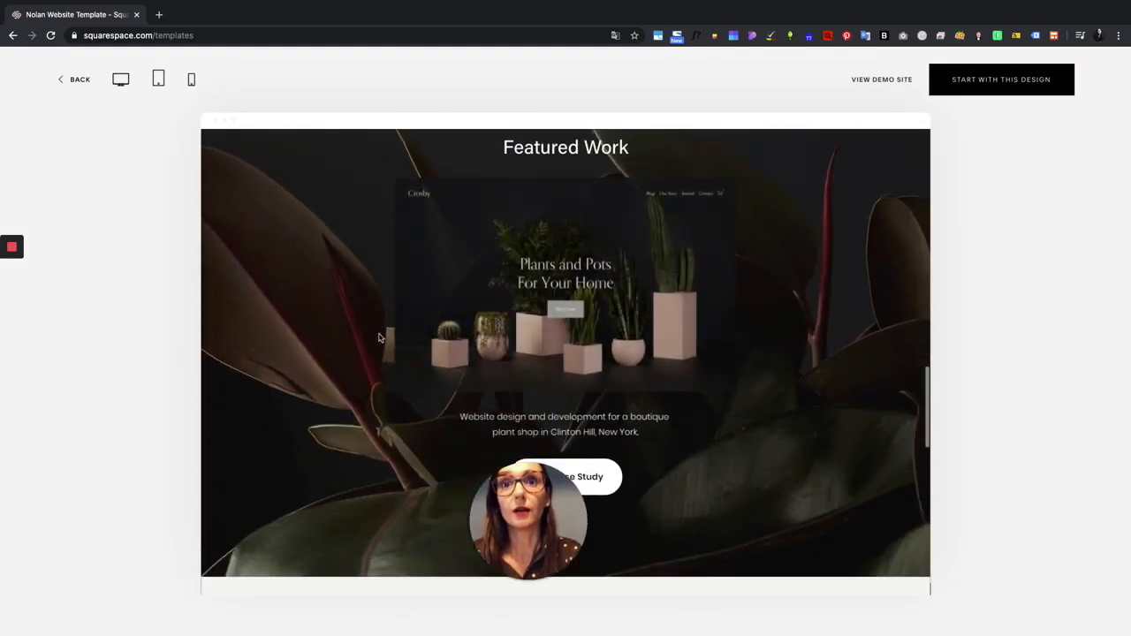
scroll(380, 338, "up", 20)
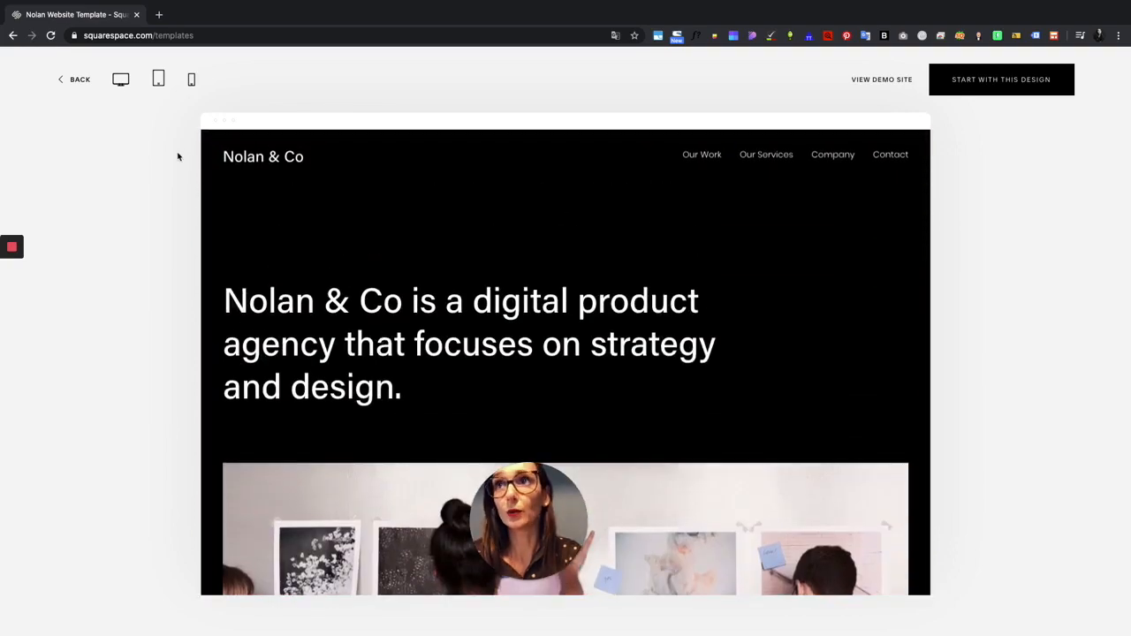
left_click(158, 81)
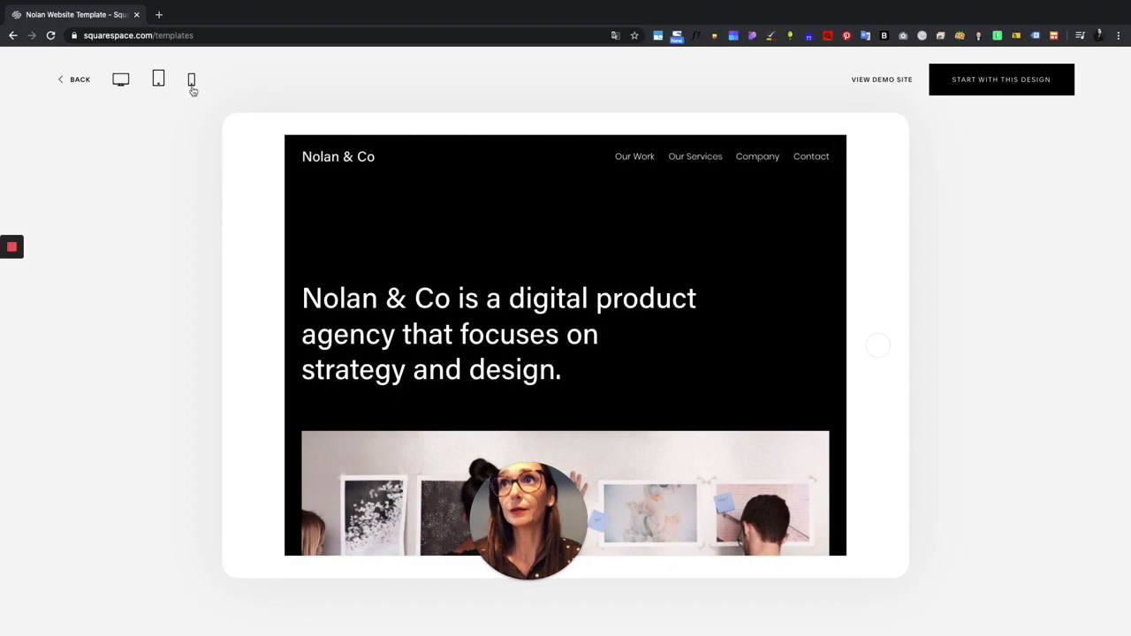
left_click(191, 86)
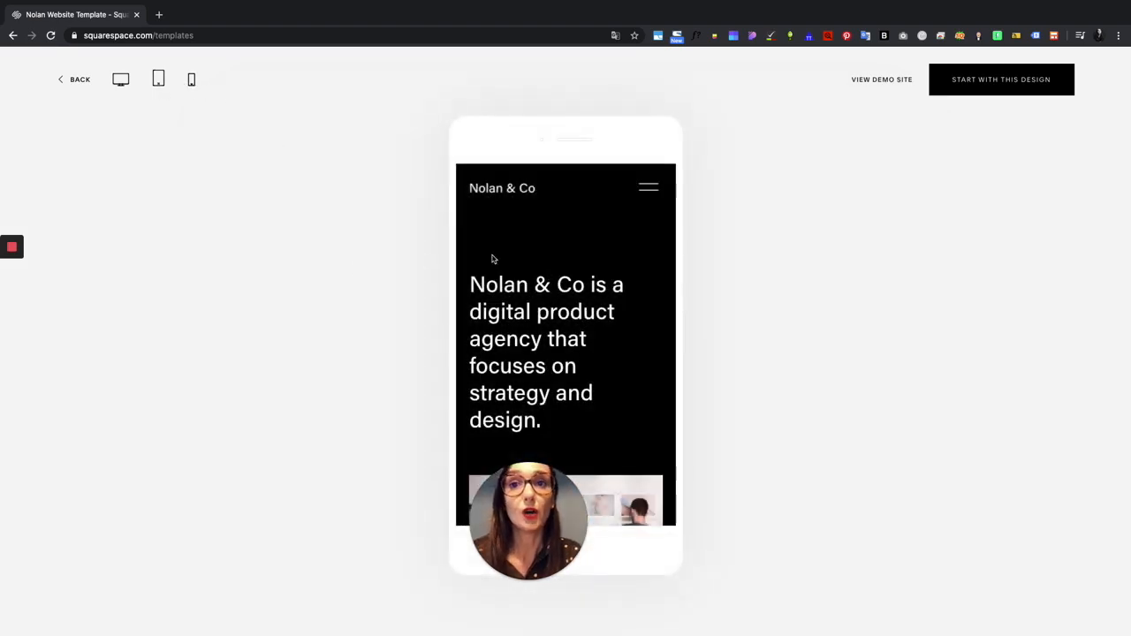
scroll(548, 303, "down", 5)
scroll(548, 303, "up", 5)
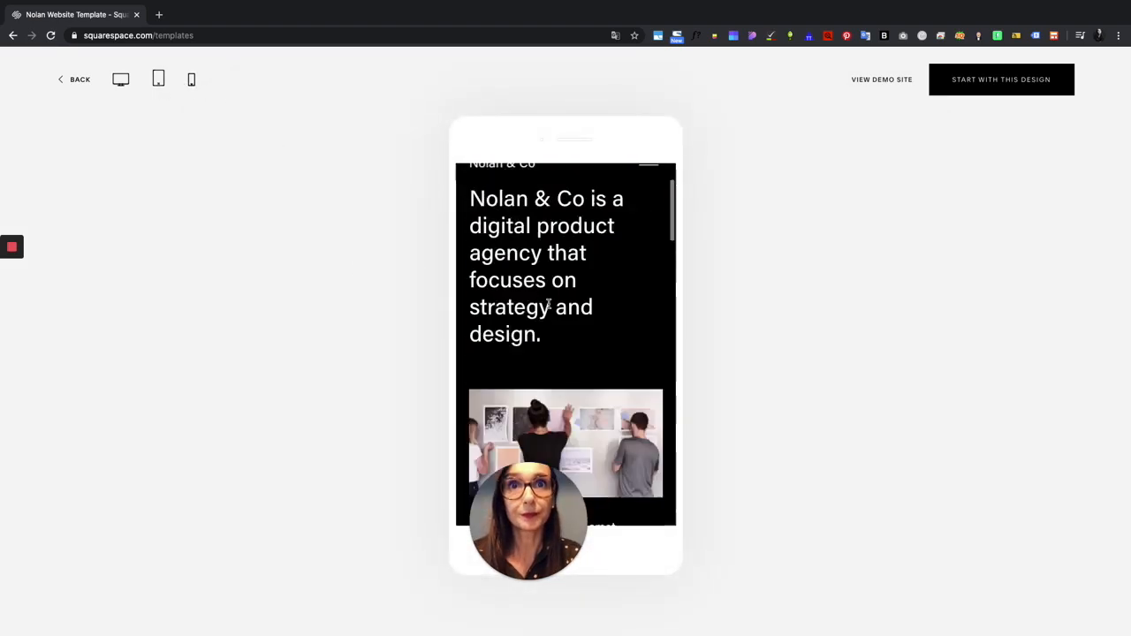
- Start a site with the Nolan design and title it with the owner's first name followed by ", rédac chef"
left_click(1025, 82)
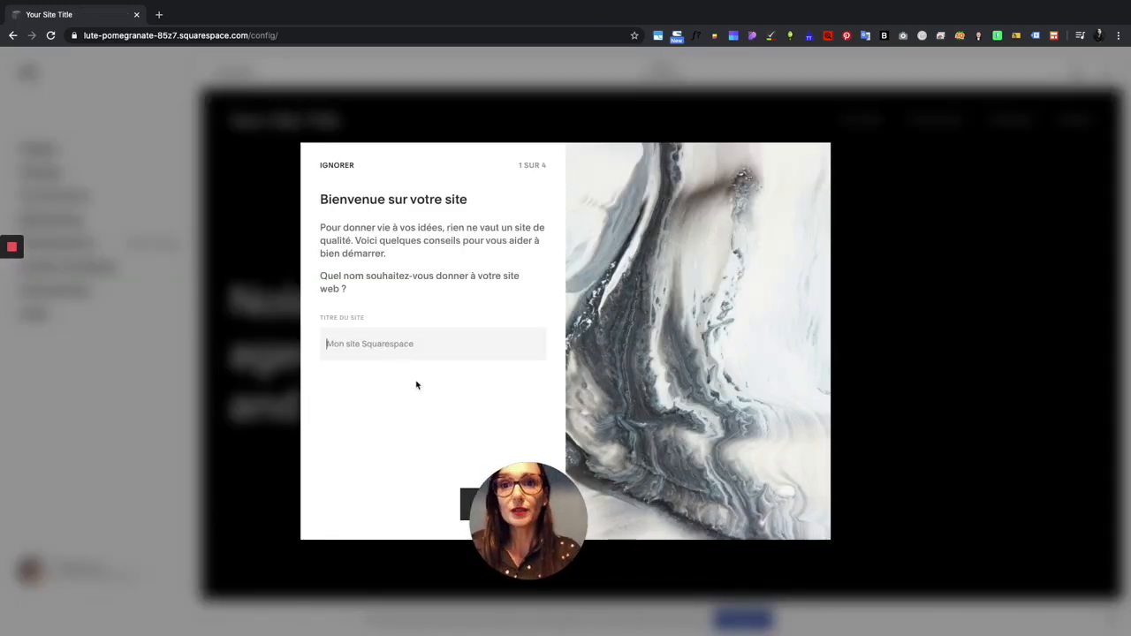
left_click_drag(555, 506, 758, 509)
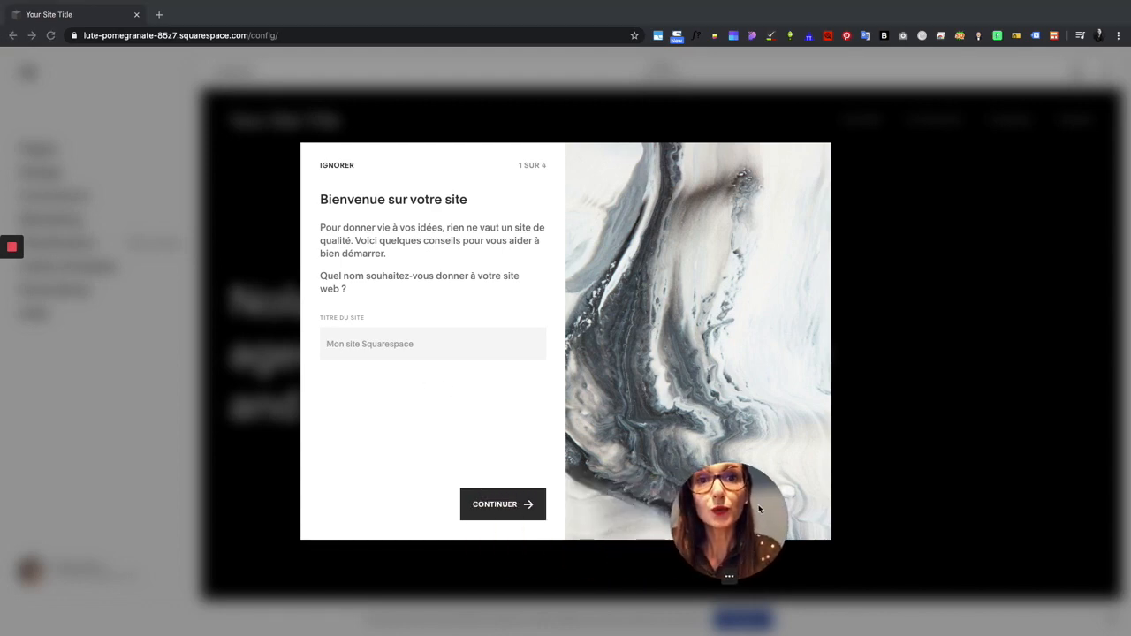
left_click(394, 351)
type("Floren")
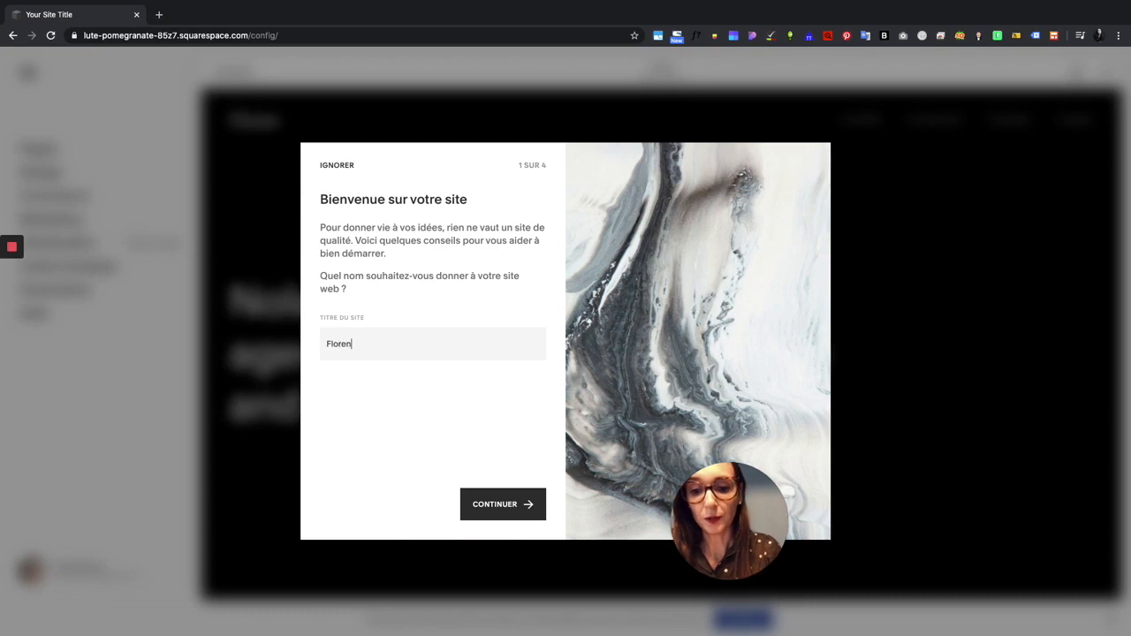
type("ce, rédac chef")
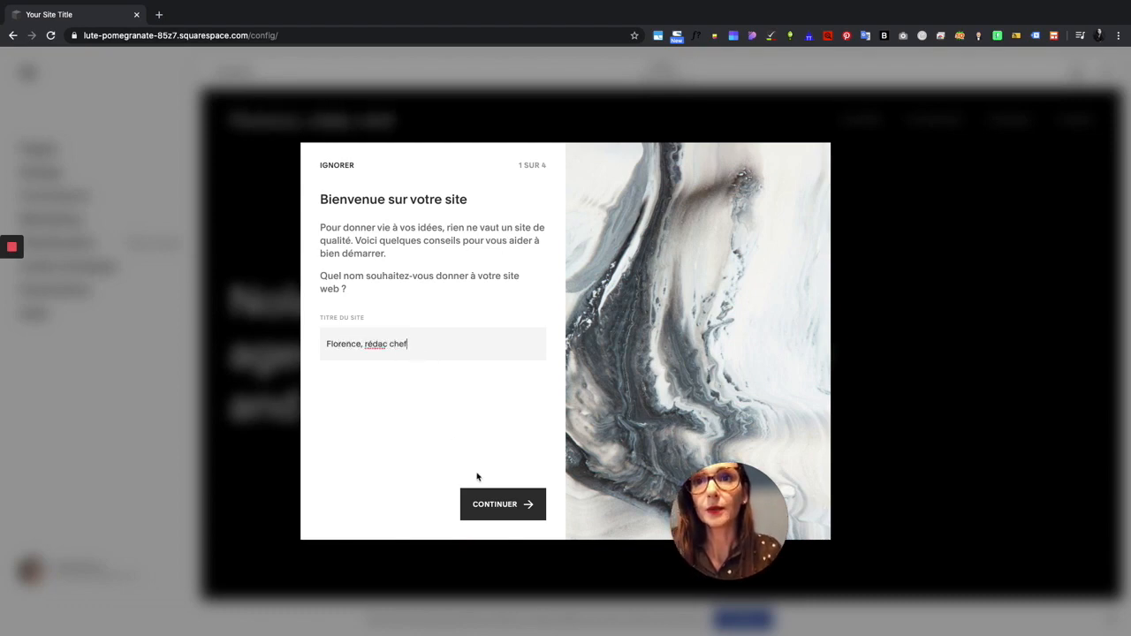
left_click(480, 504)
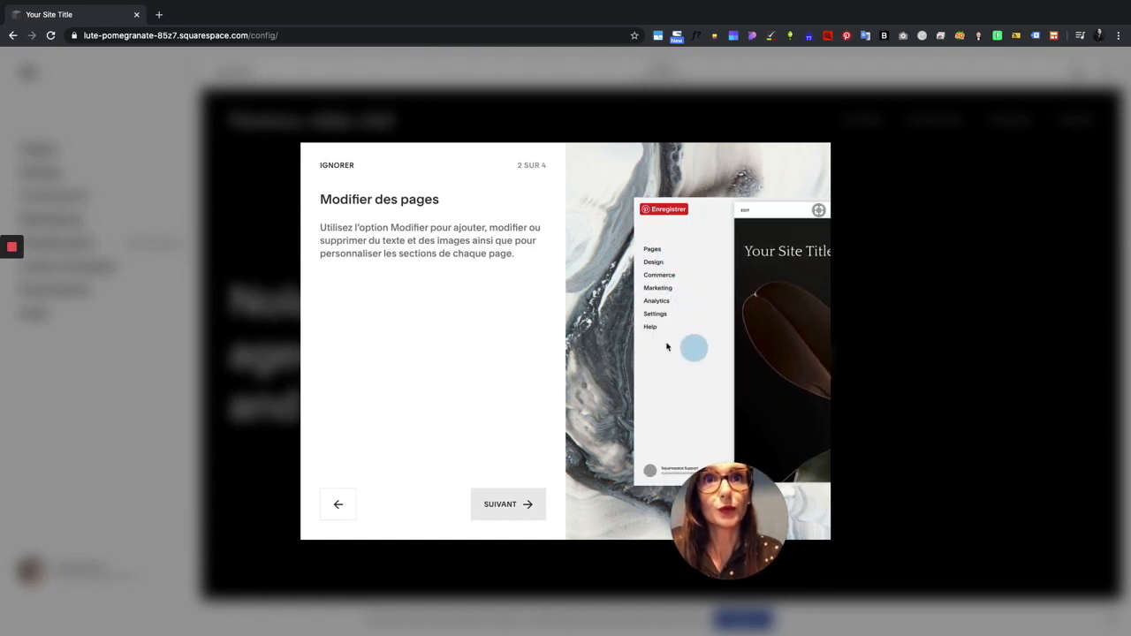
- Go through the remaining welcome tips on editing, creating and customizing pages, and enter the site dashboard
left_click(488, 517)
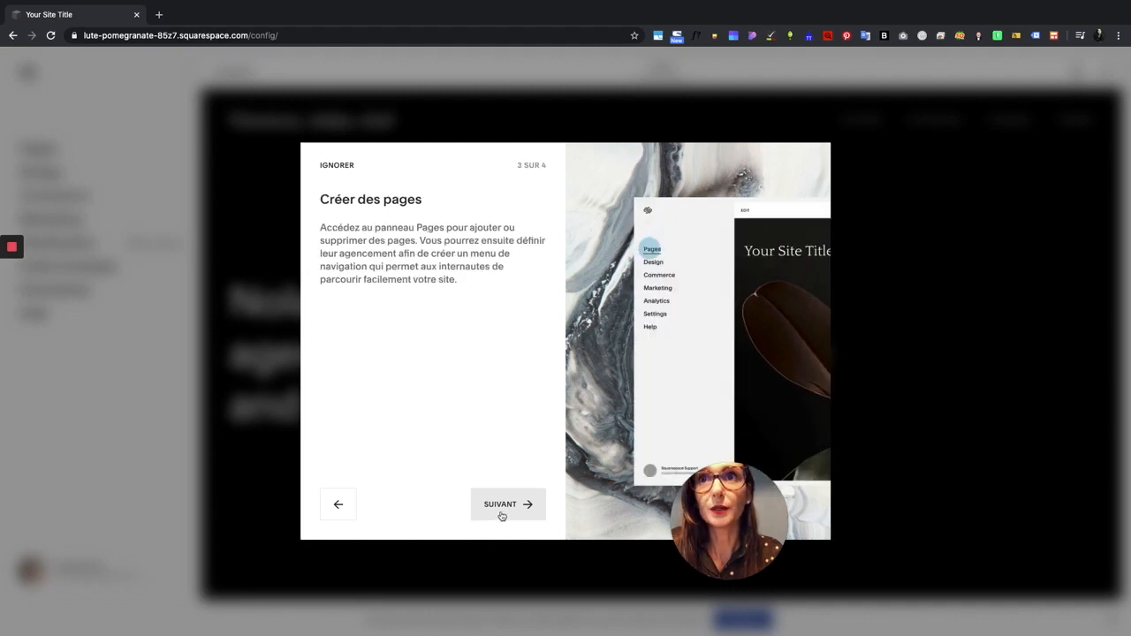
left_click(501, 515)
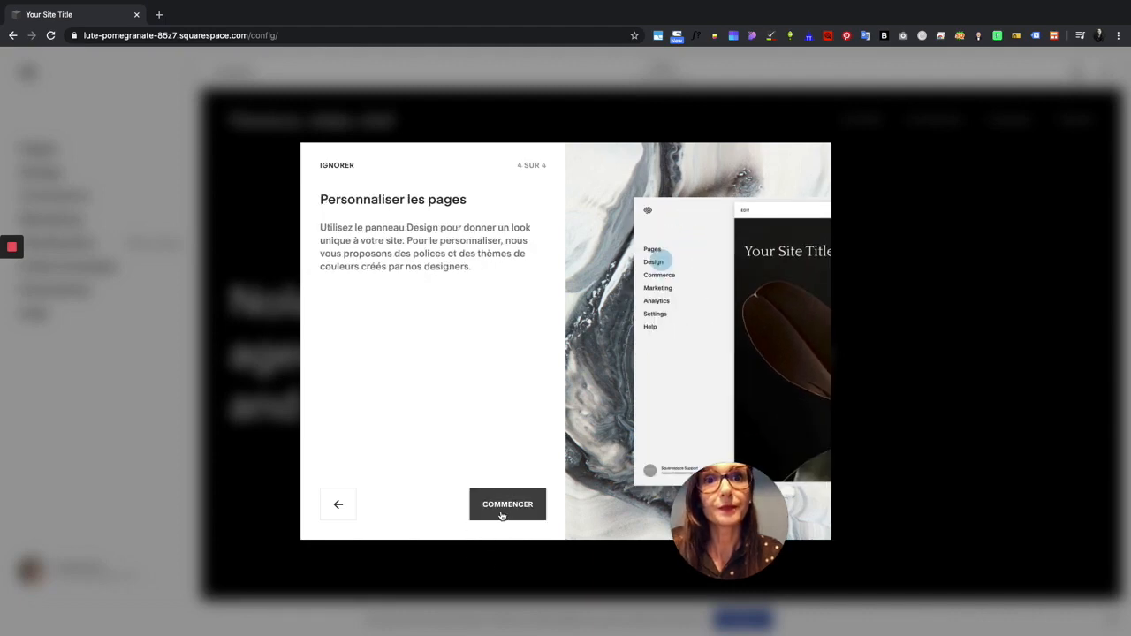
left_click(501, 514)
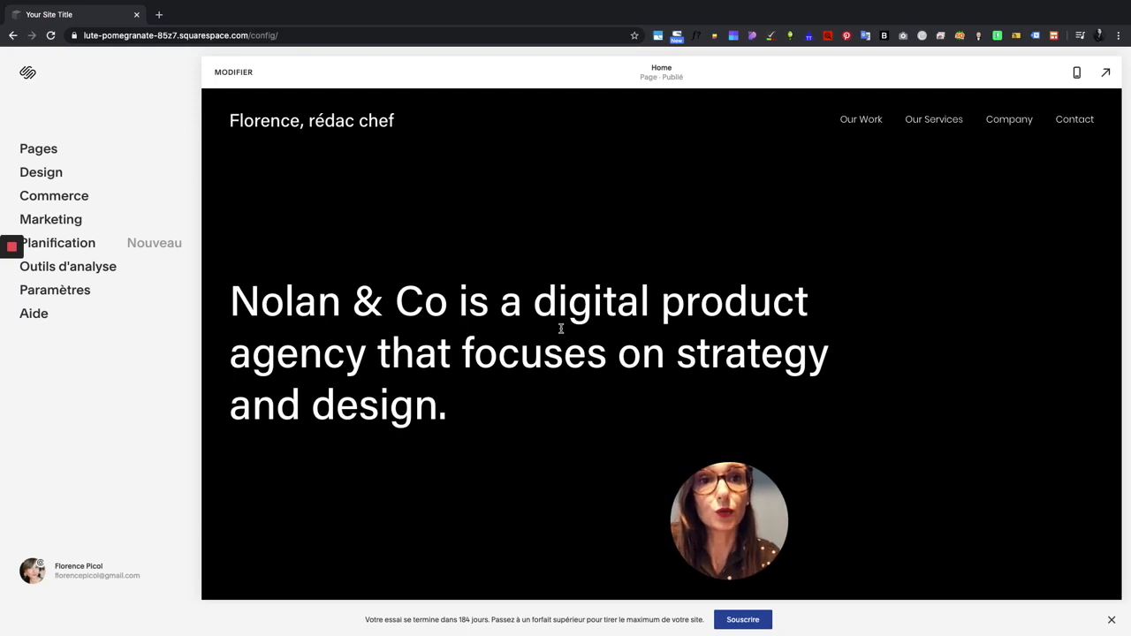
- Put the Home page into editing mode and place the text cursor in the large introductory heading
left_click(232, 79)
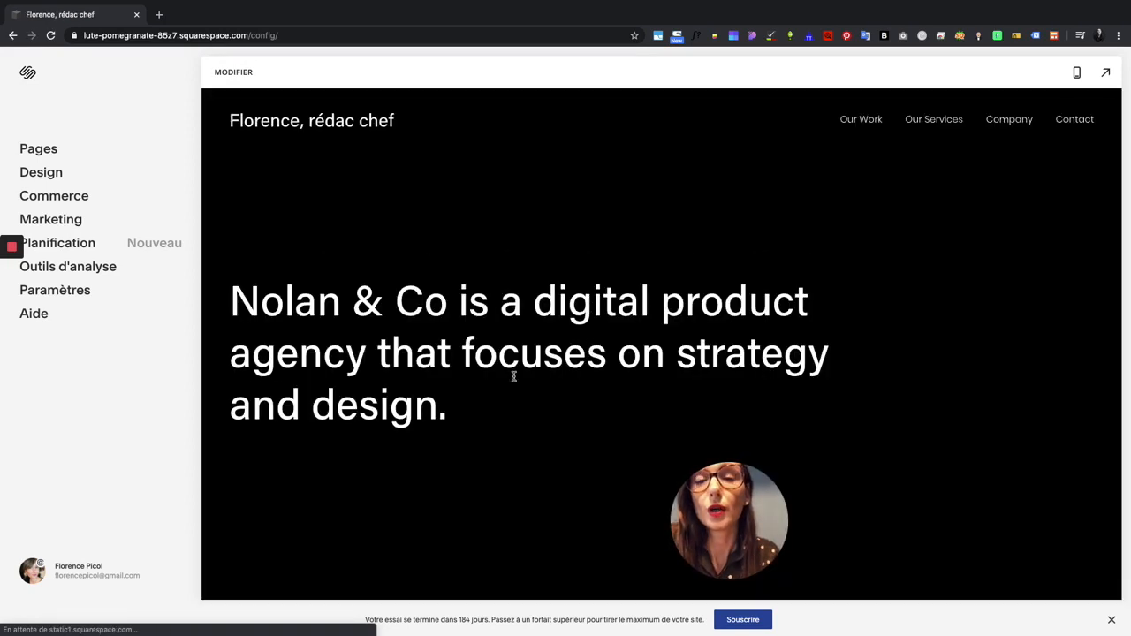
left_click(374, 352)
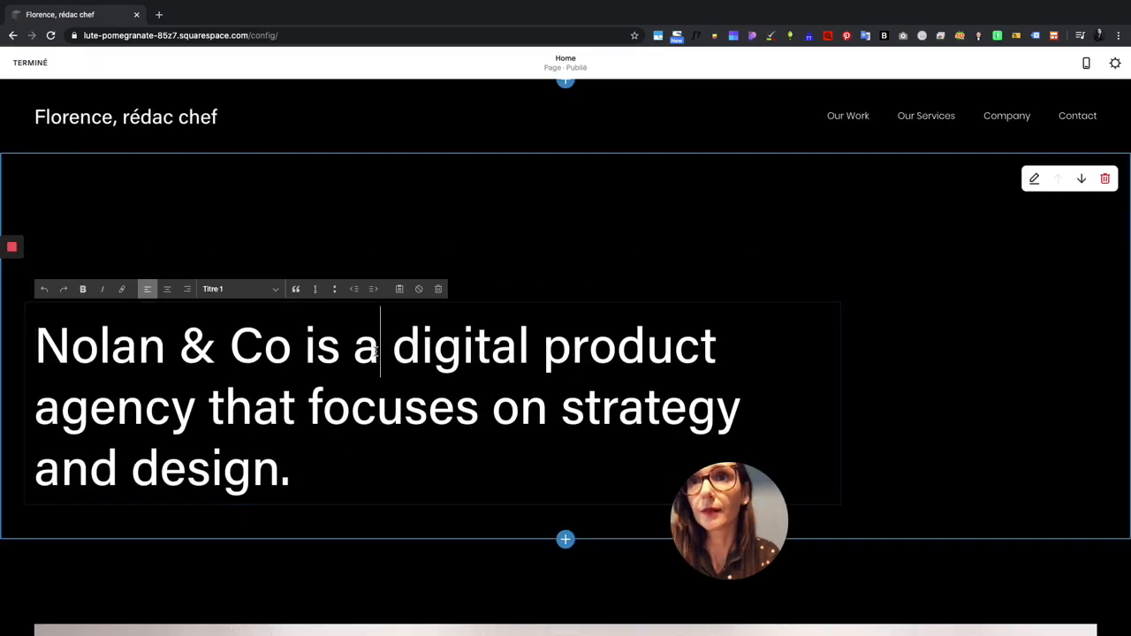
scroll(486, 385, "down", 10)
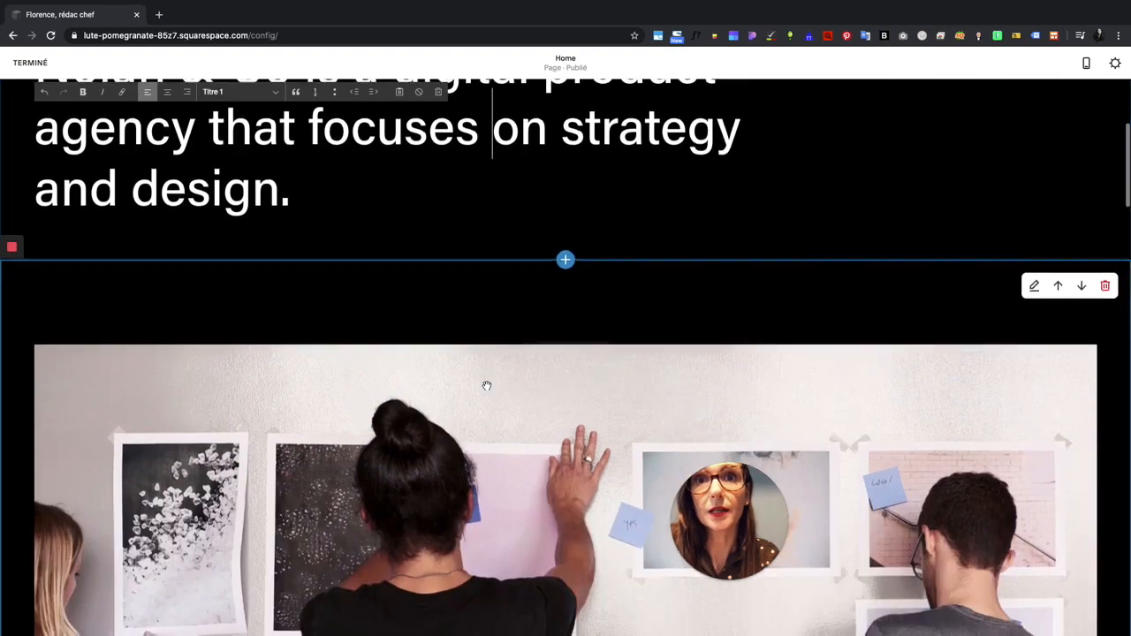
scroll(486, 389, "up", 8)
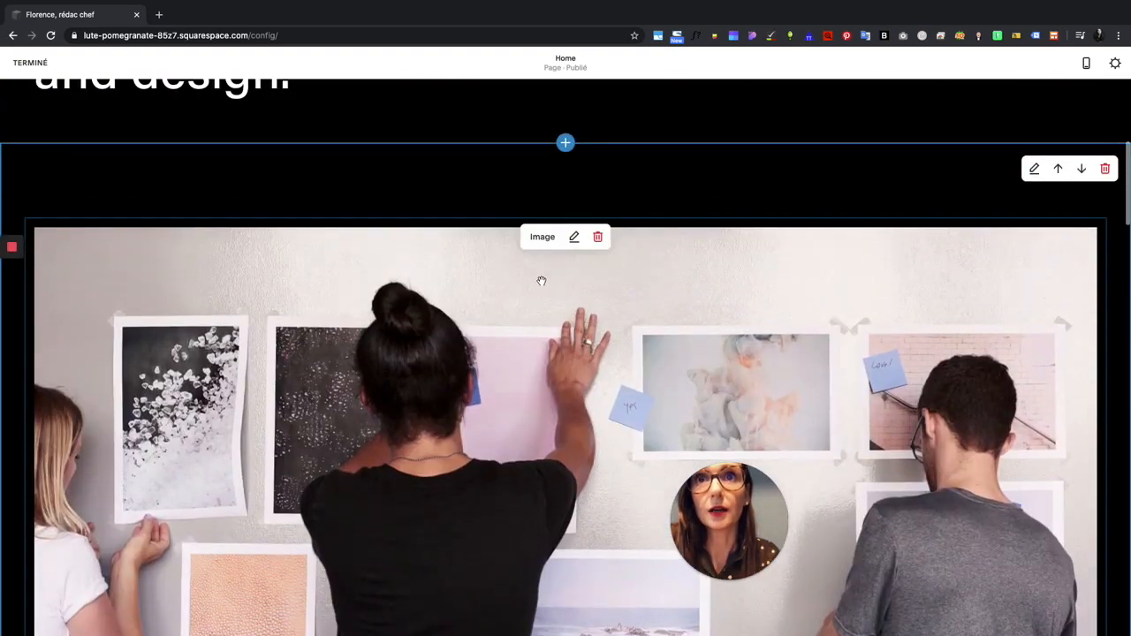
- Review the design and content settings of the team photo's image block, then apply and close them
left_click(576, 237)
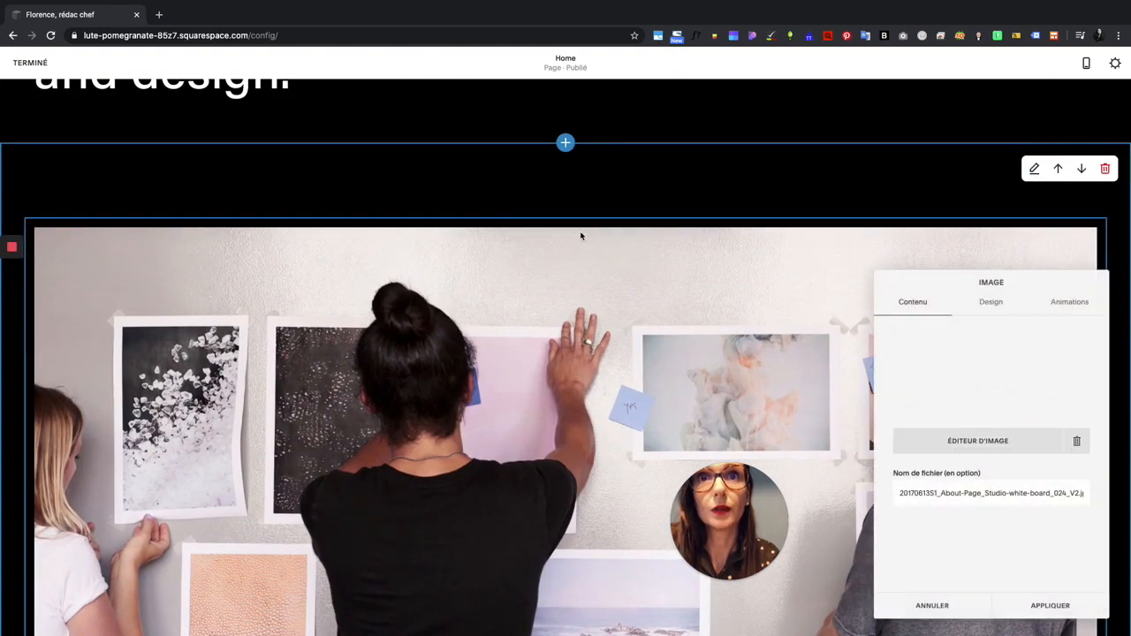
left_click(991, 302)
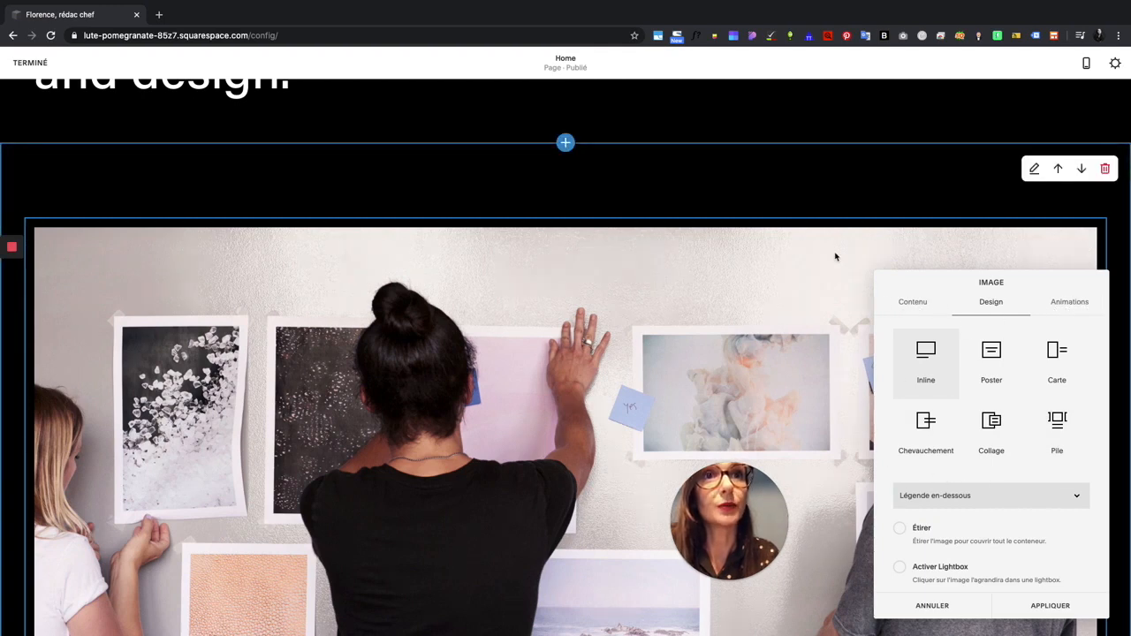
left_click(910, 301)
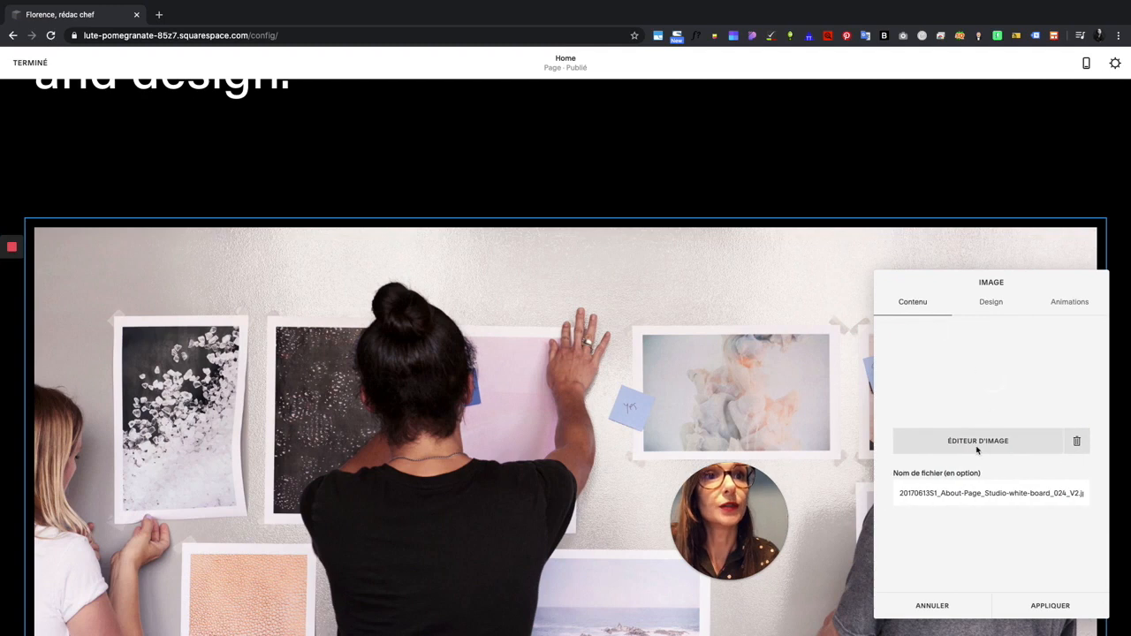
left_click(1049, 606)
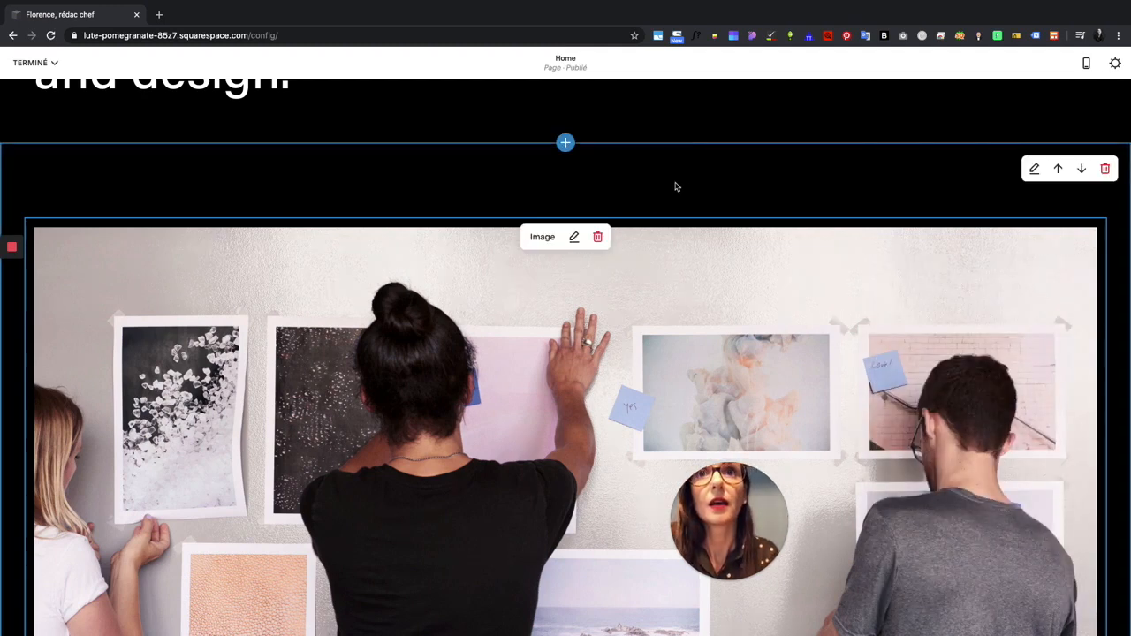
- Add the centred RSVP section from the Formulaire category between the introductory heading and the team photo
scroll(675, 186, "up", 5)
scroll(675, 185, "down", 1)
left_click(566, 424)
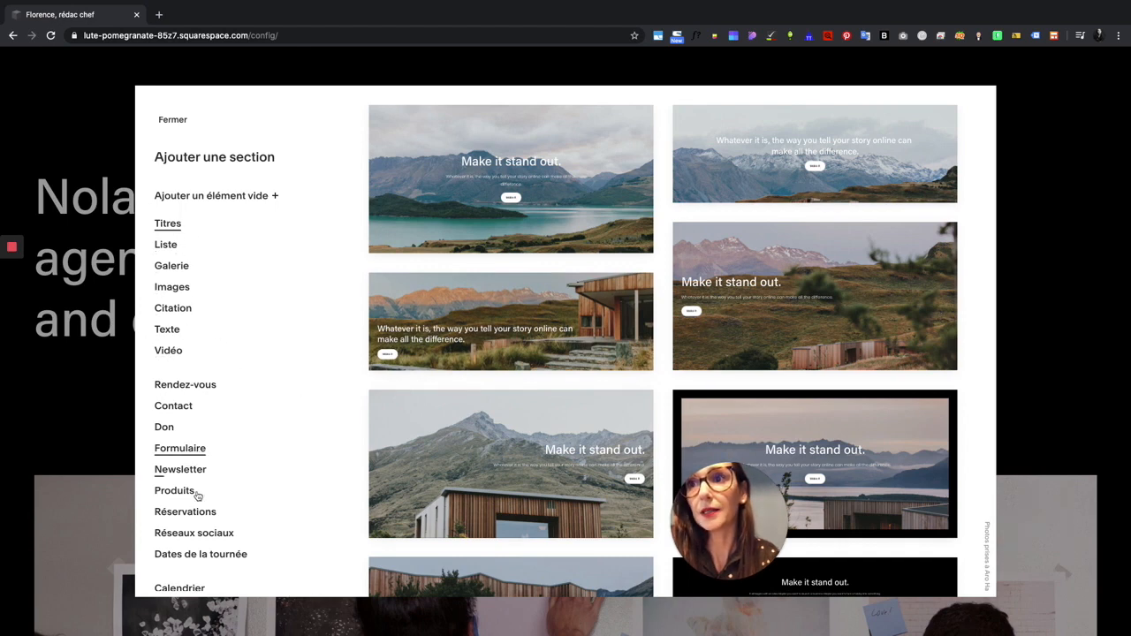
left_click(183, 456)
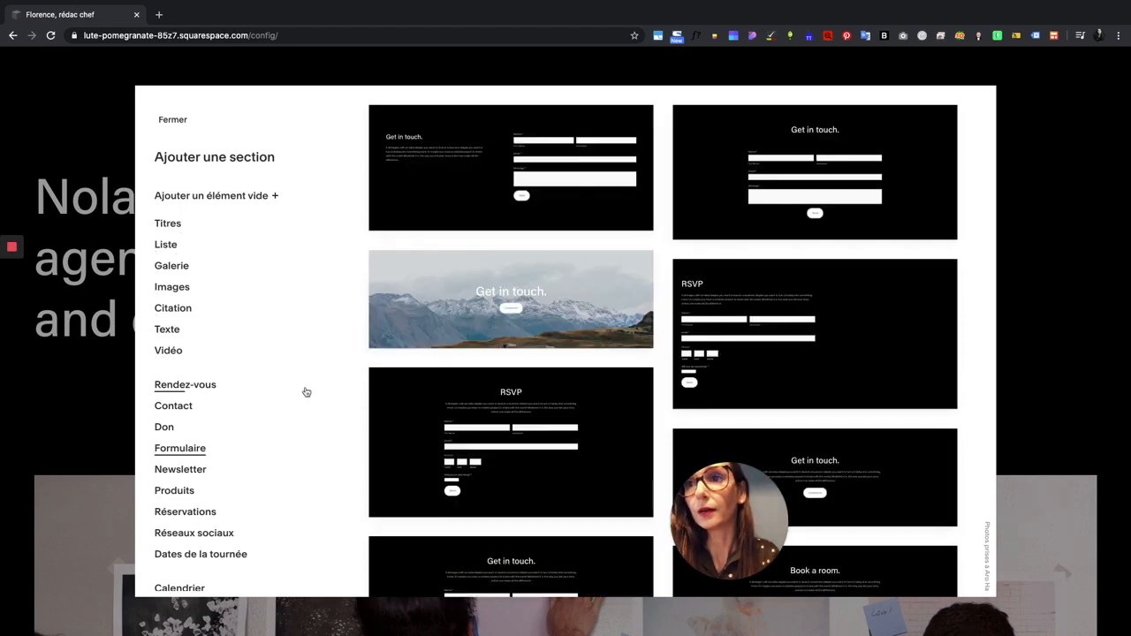
left_click(581, 419)
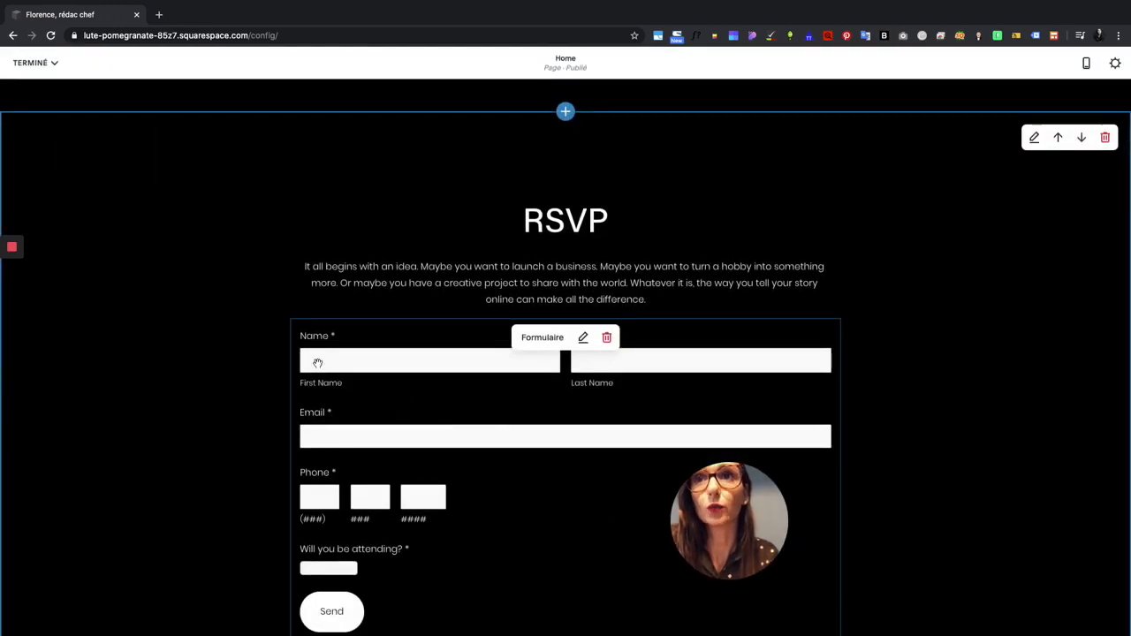
- Set the RSVP section's height to S and its content width to L
scroll(270, 291, "up", 5)
scroll(270, 291, "down", 4)
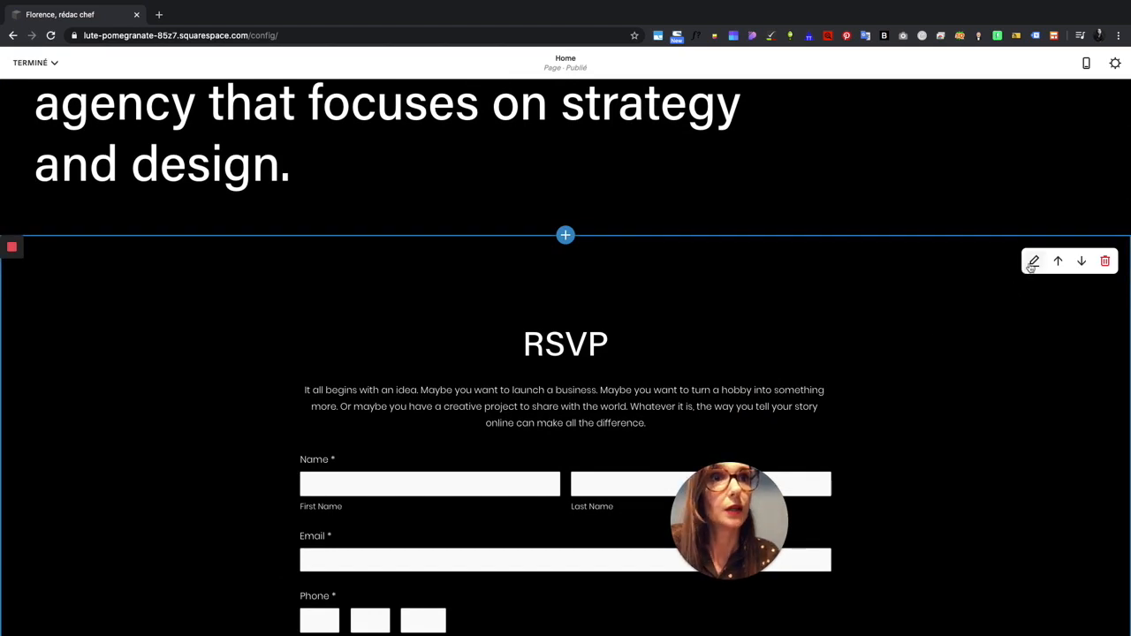
left_click(1032, 263)
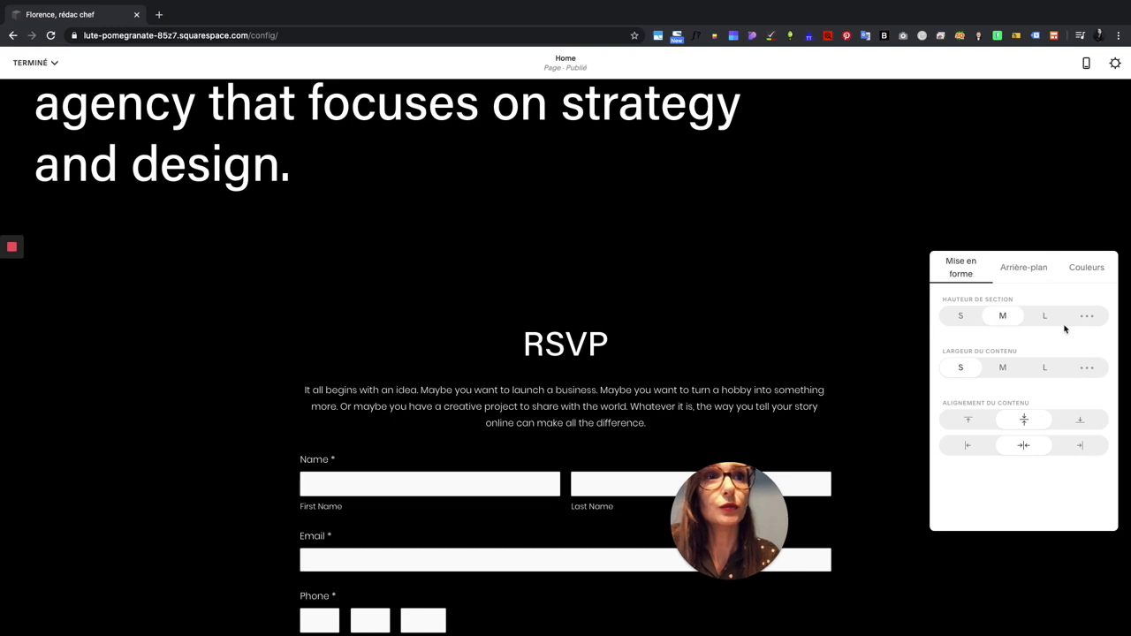
left_click(957, 316)
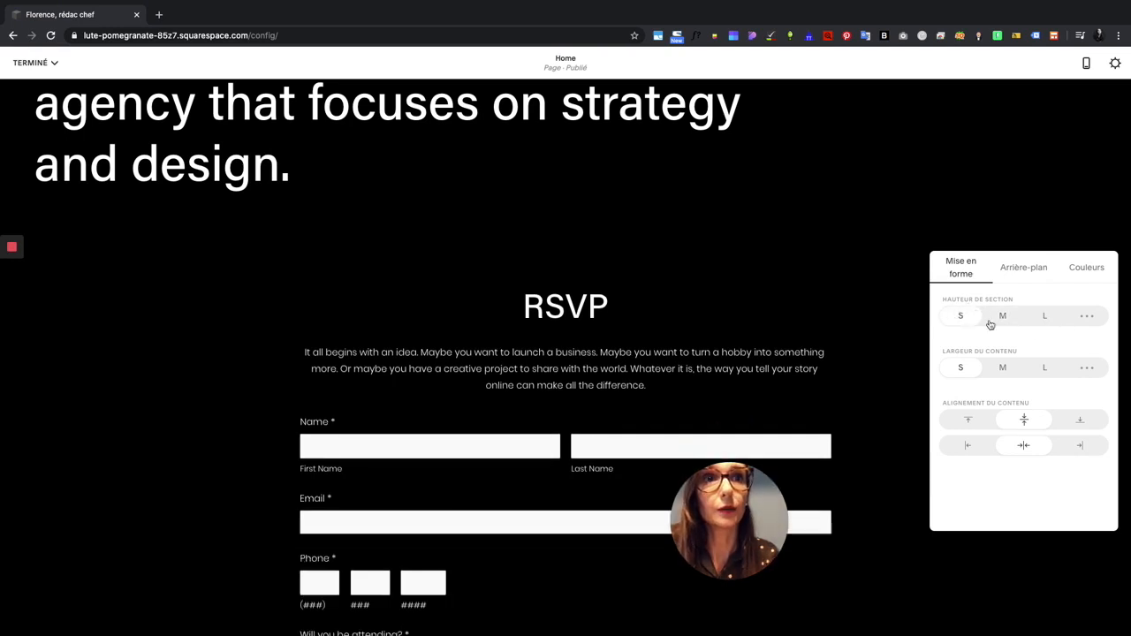
left_click(1046, 369)
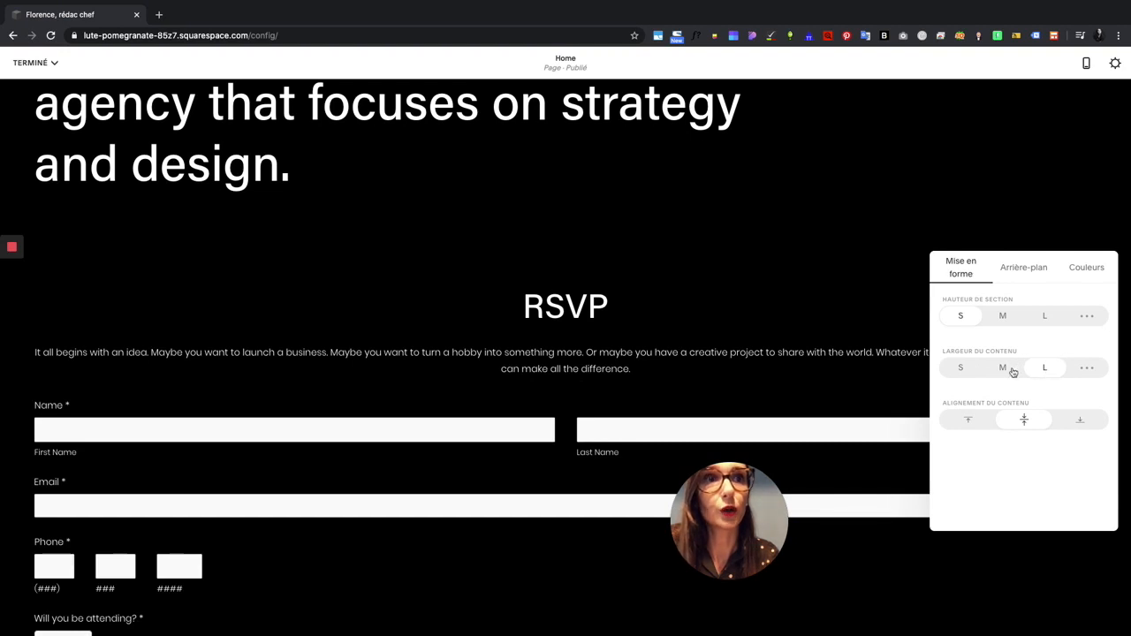
- Set the RSVP section's content width to S and align its content vertically to the bottom
left_click(963, 368)
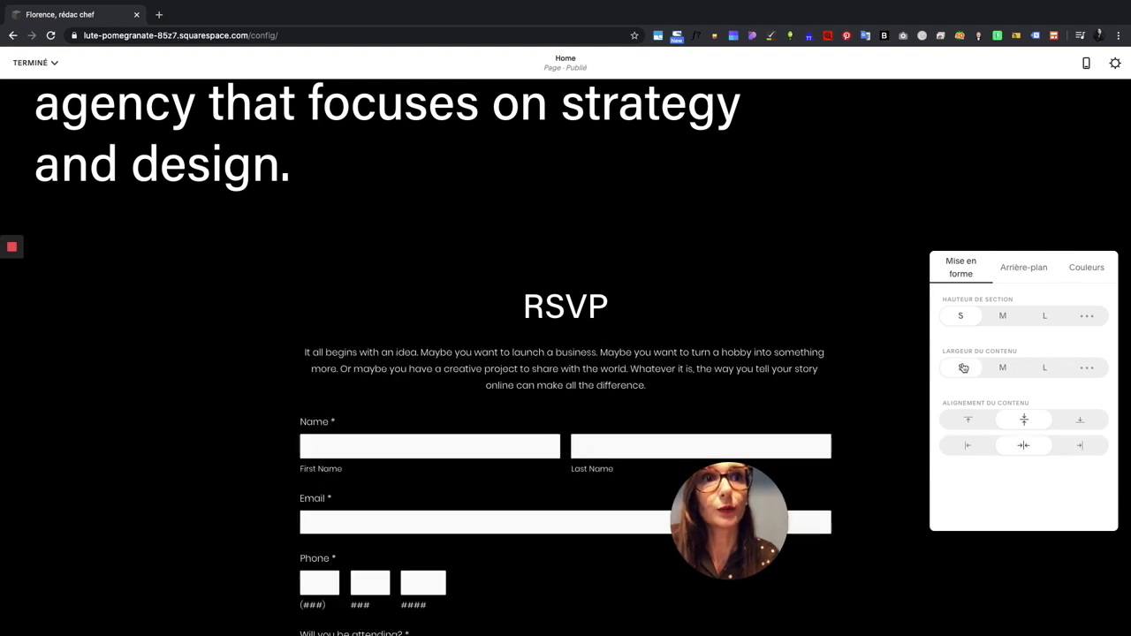
left_click(969, 422)
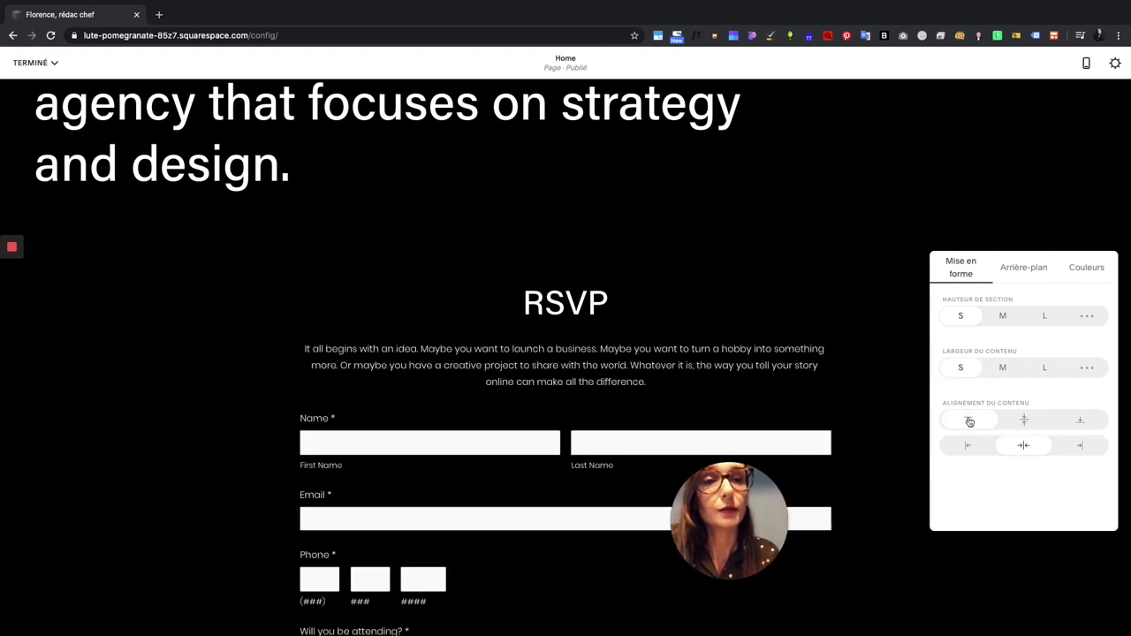
left_click(1025, 421)
left_click(1078, 423)
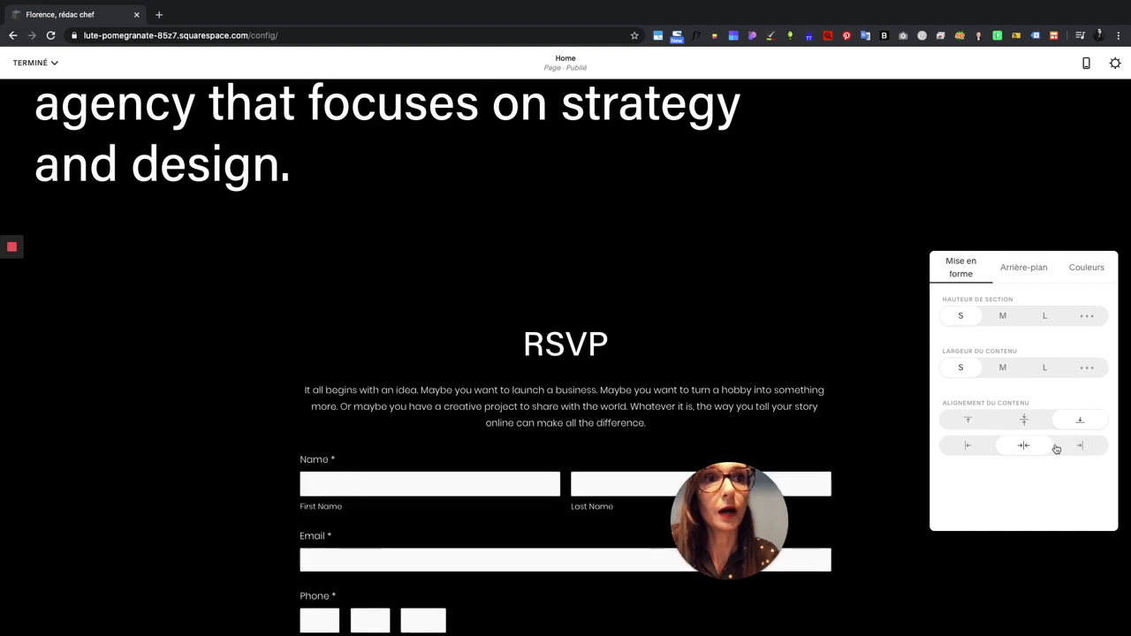
- Set the RSVP section's background width to Insertion and apply the Foncé minimal colour theme
left_click(1025, 268)
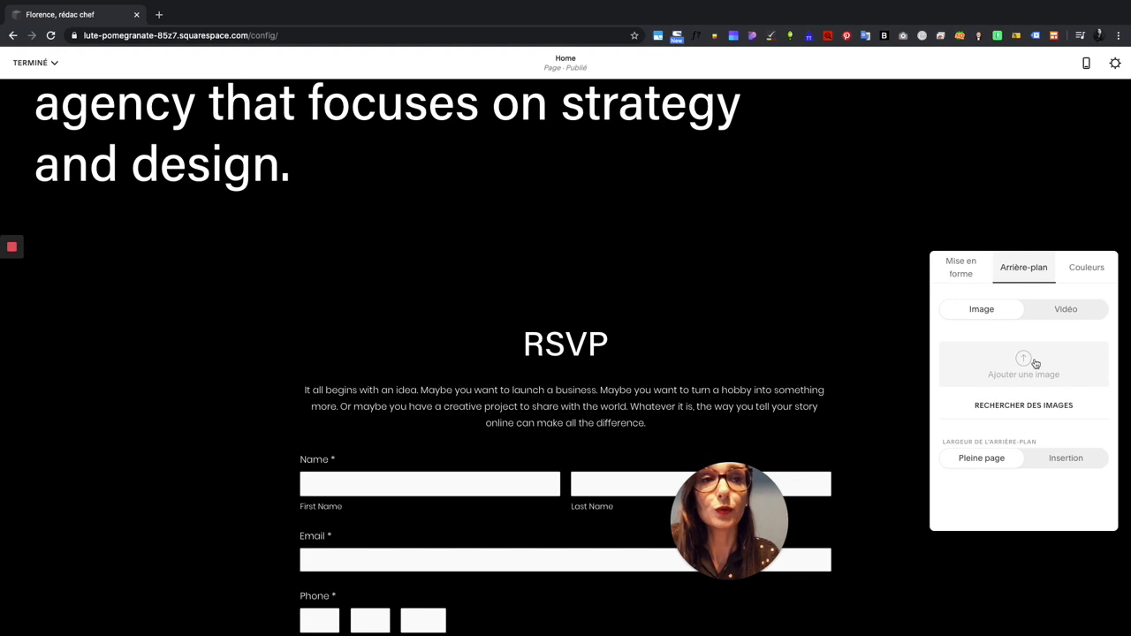
left_click(1067, 463)
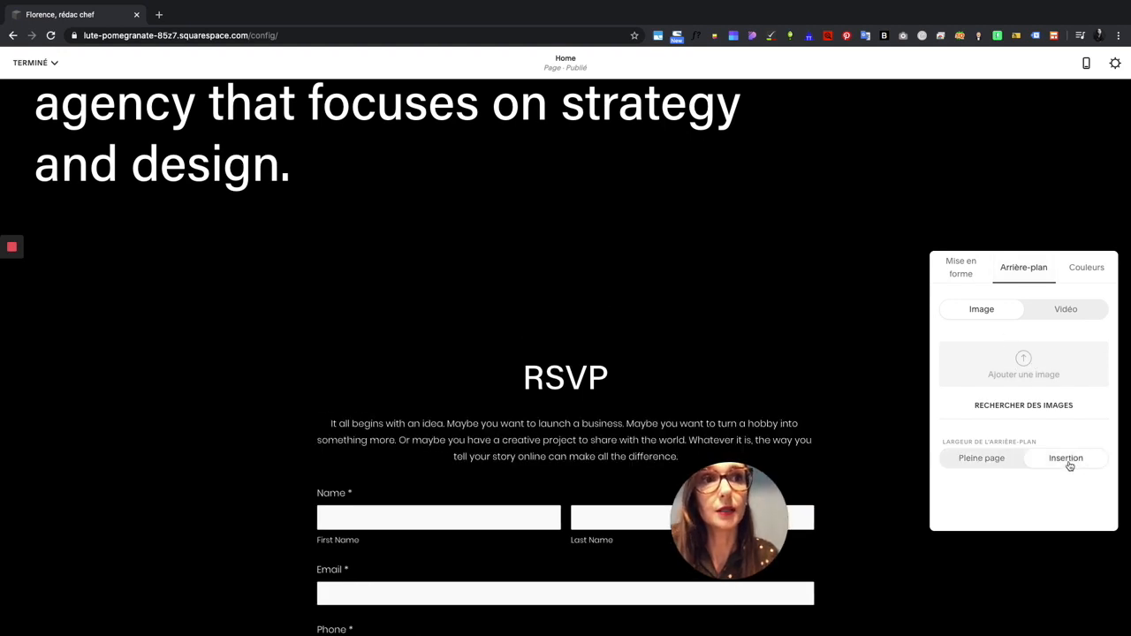
left_click(1086, 280)
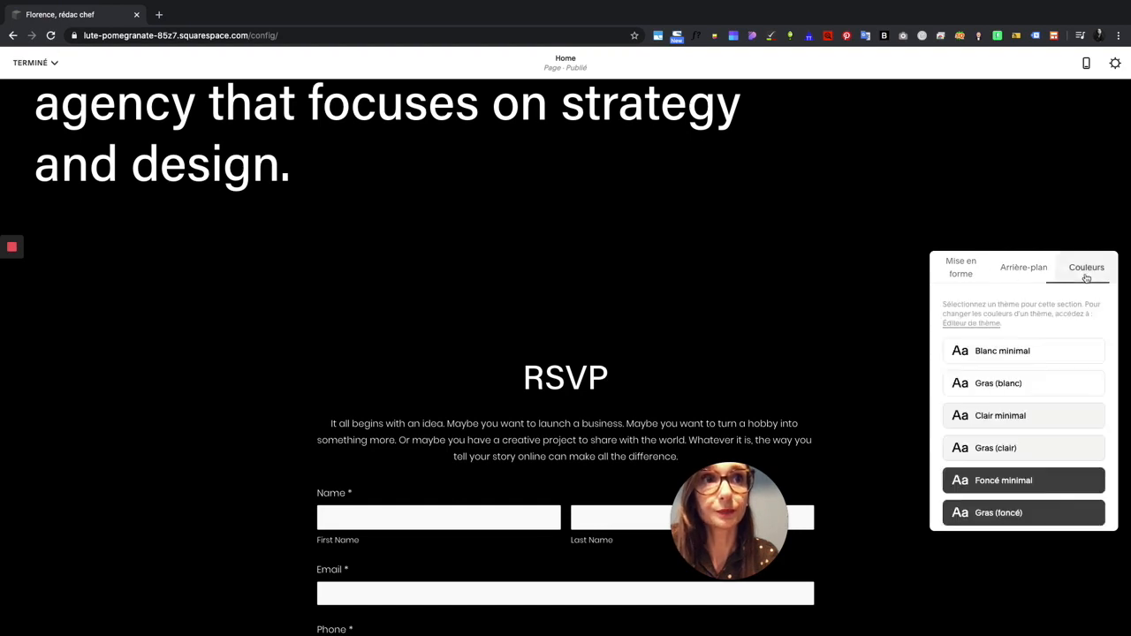
left_click(991, 350)
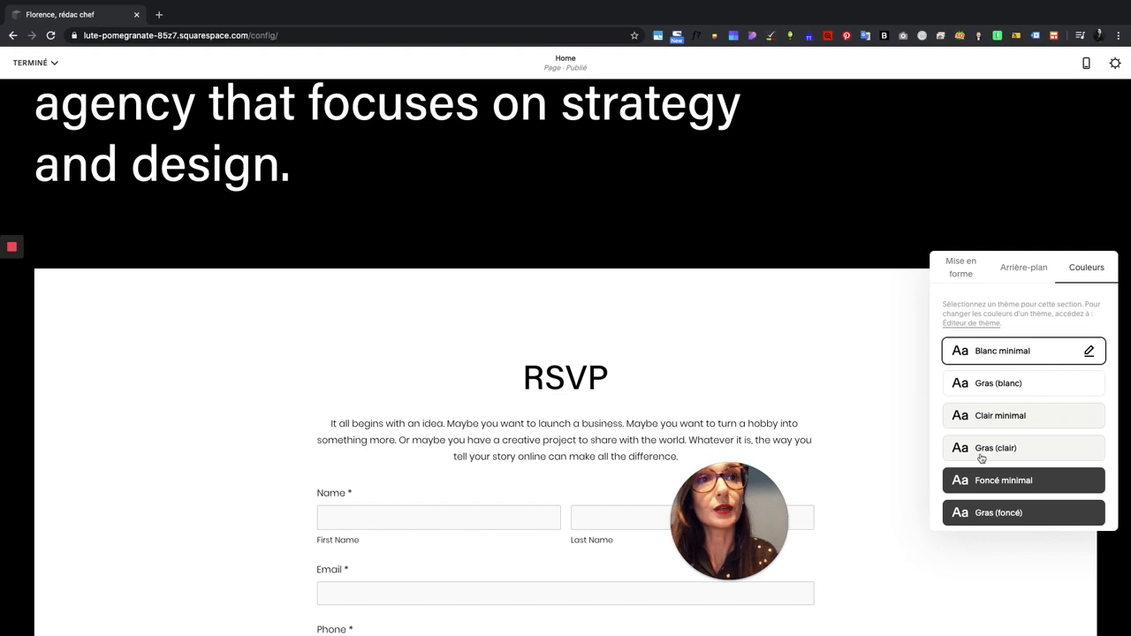
scroll(981, 457, "down", 3)
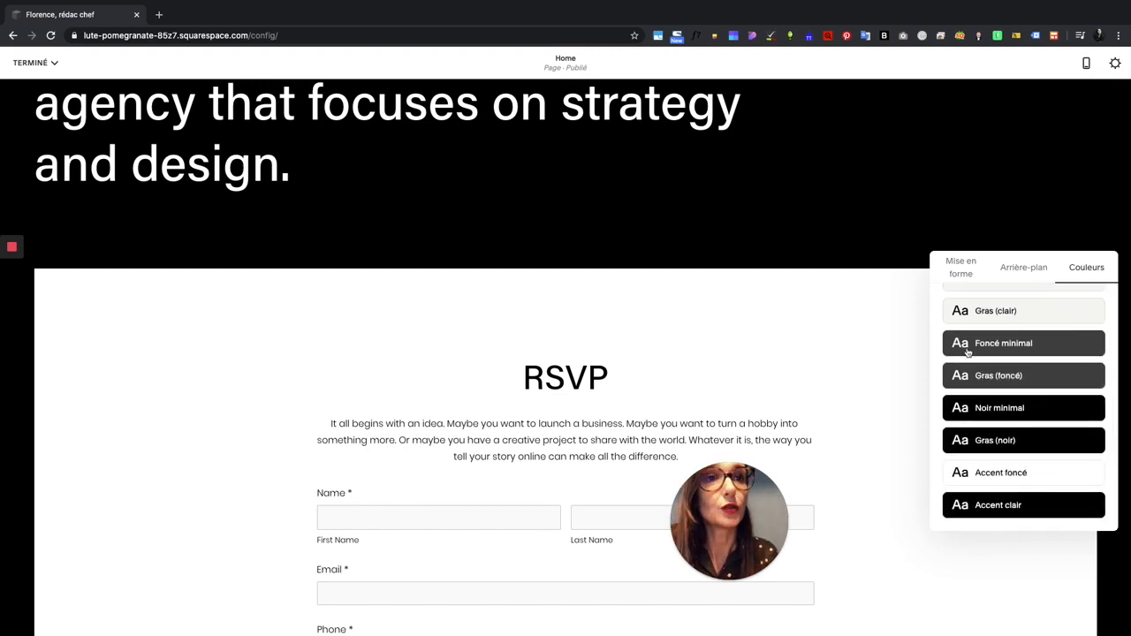
mouse_move(956, 344)
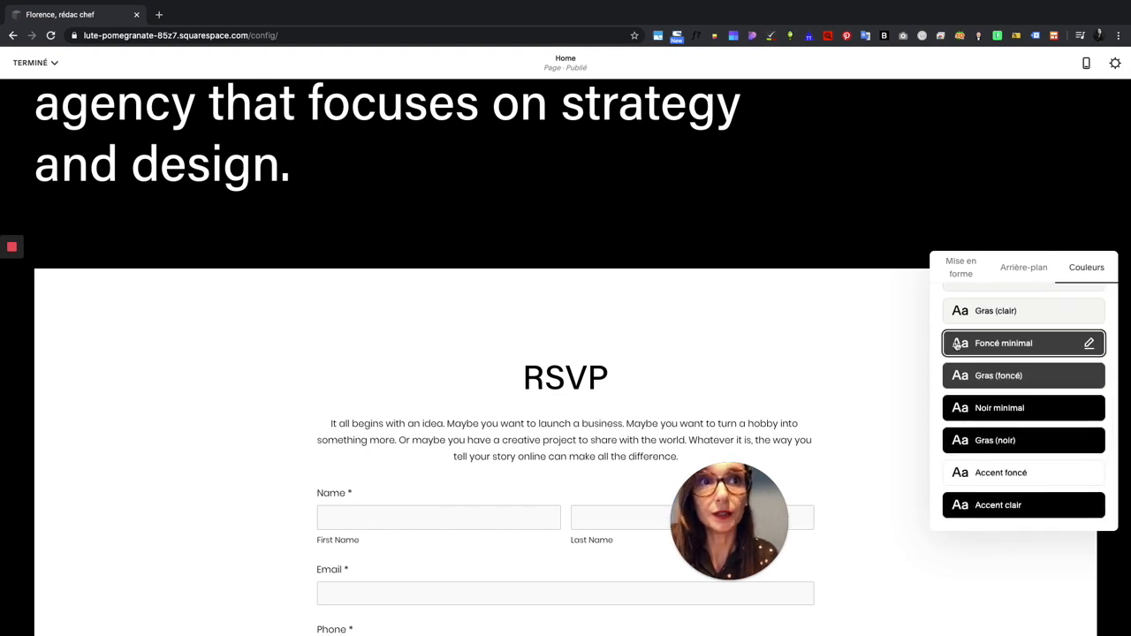
left_click(956, 344)
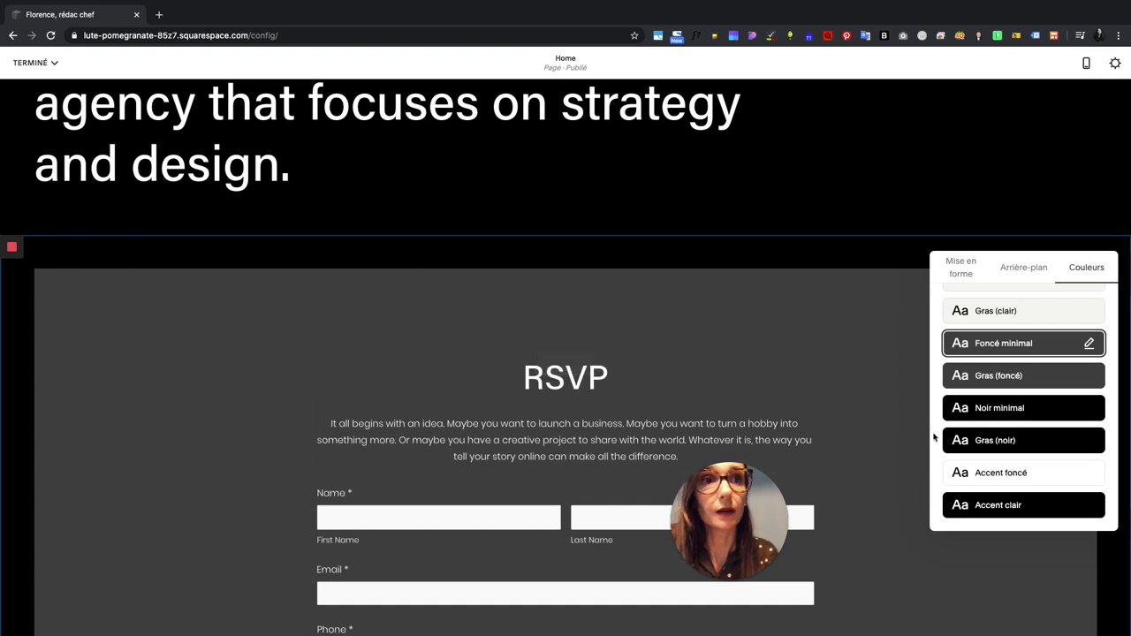
scroll(996, 411, "up", 3)
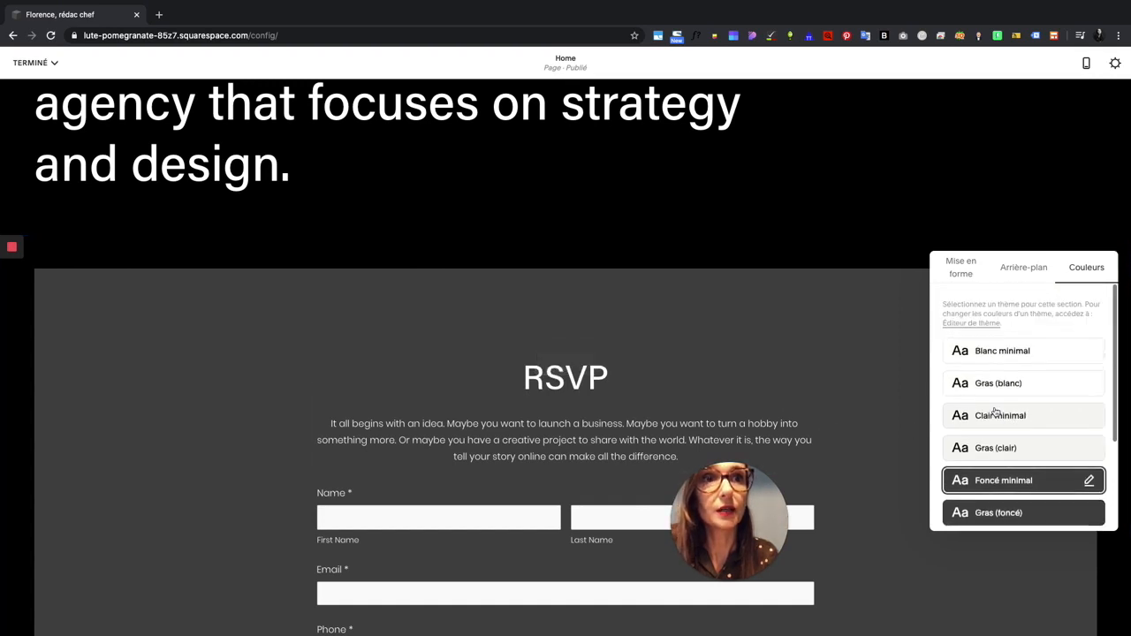
left_click(857, 358)
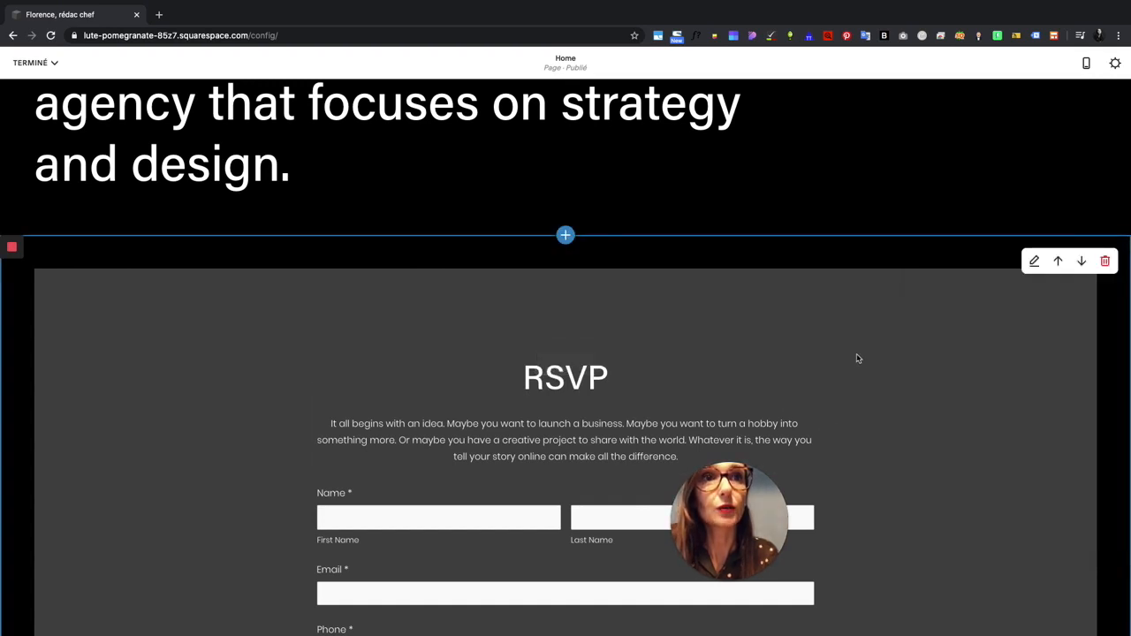
- Move the RSVP section down one position, then return it to its place beneath the introductory heading
left_click(1081, 262)
scroll(949, 285, "up", 6)
scroll(948, 281, "down", 6)
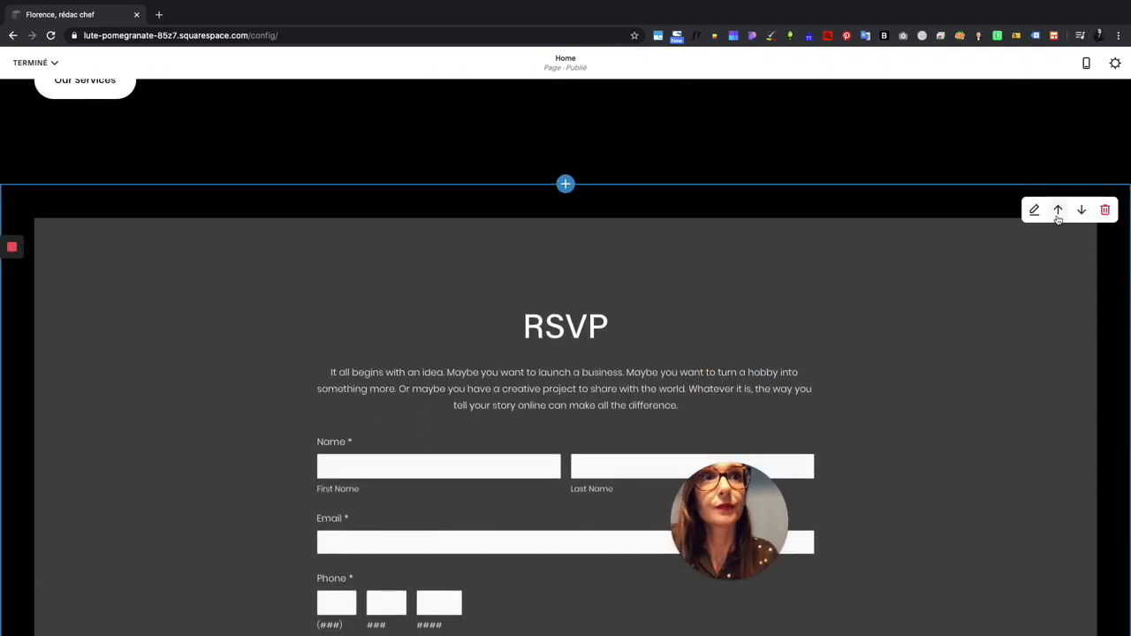
left_click(1058, 210)
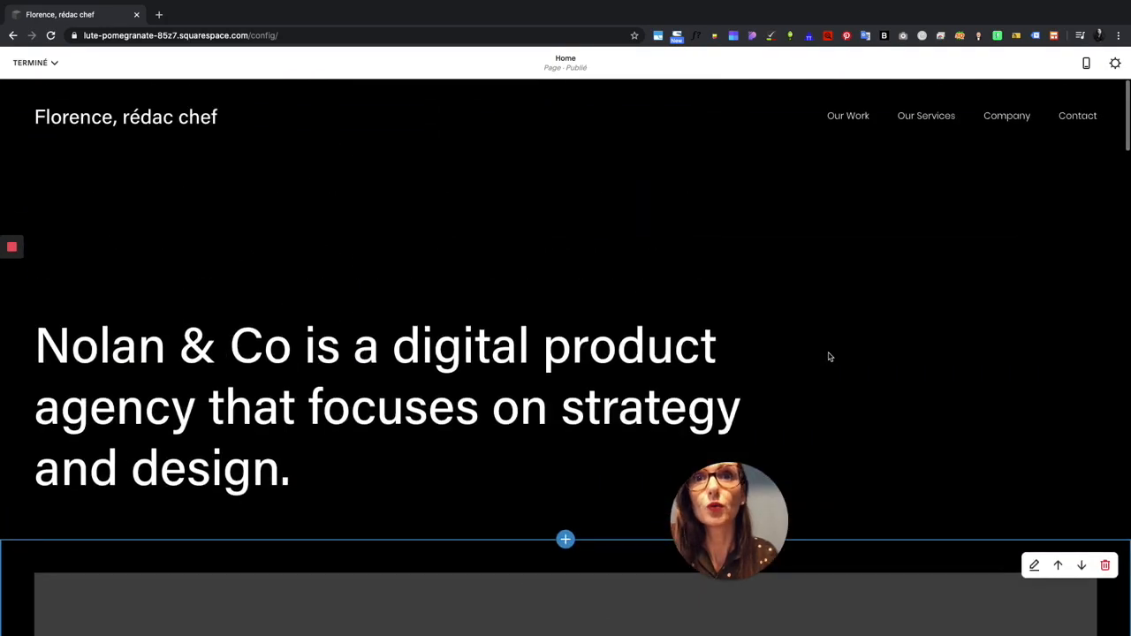
- Save the edits to the Home page and open the site's list of pages
left_click(50, 63)
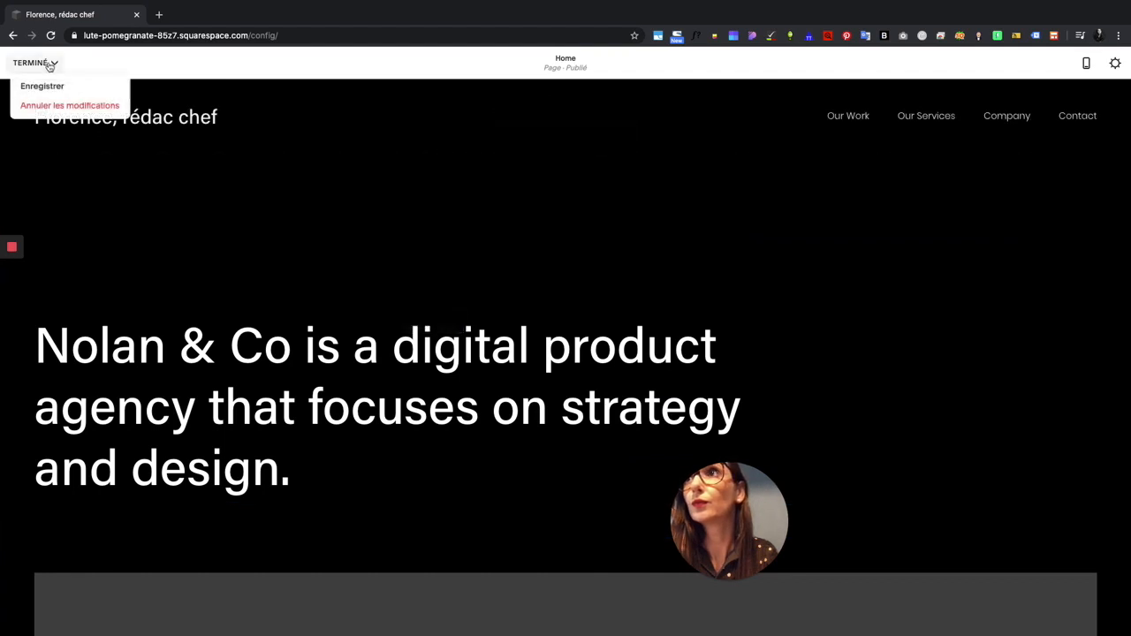
left_click(53, 89)
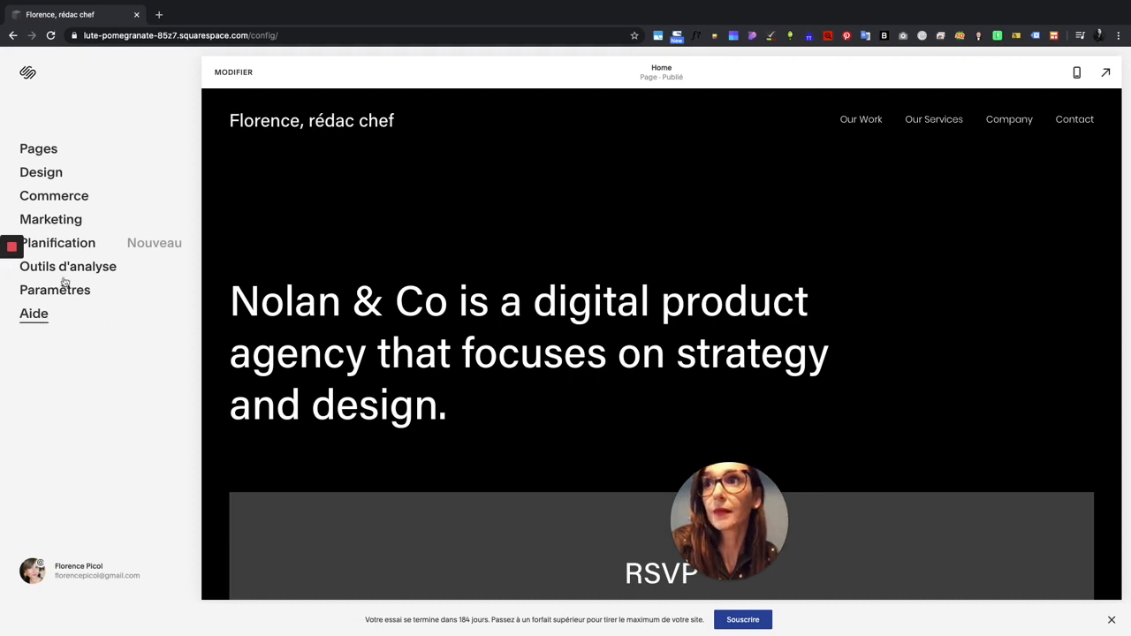
left_click(49, 151)
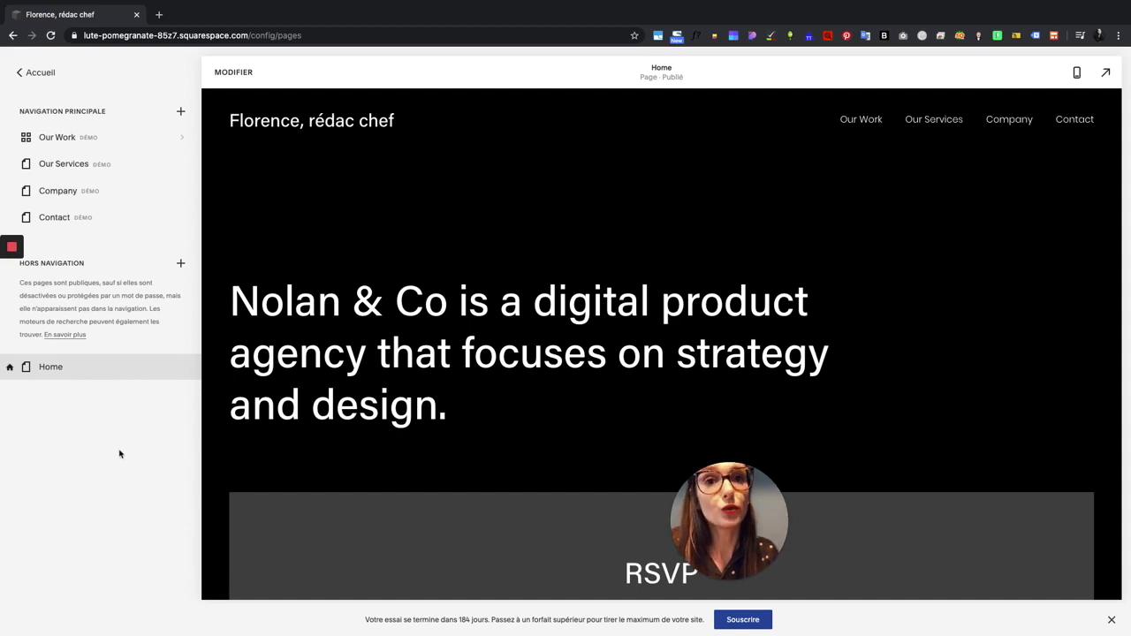
- Add a page from the General 5 layout under Hors navigation, name it About, and look through its content
left_click(181, 263)
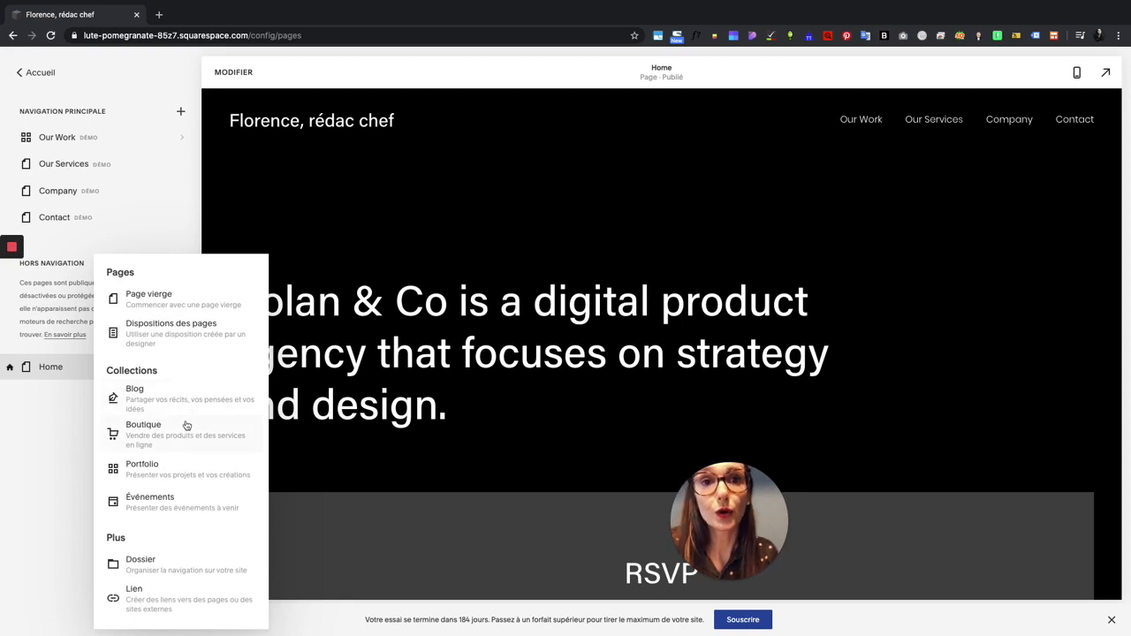
left_click(171, 327)
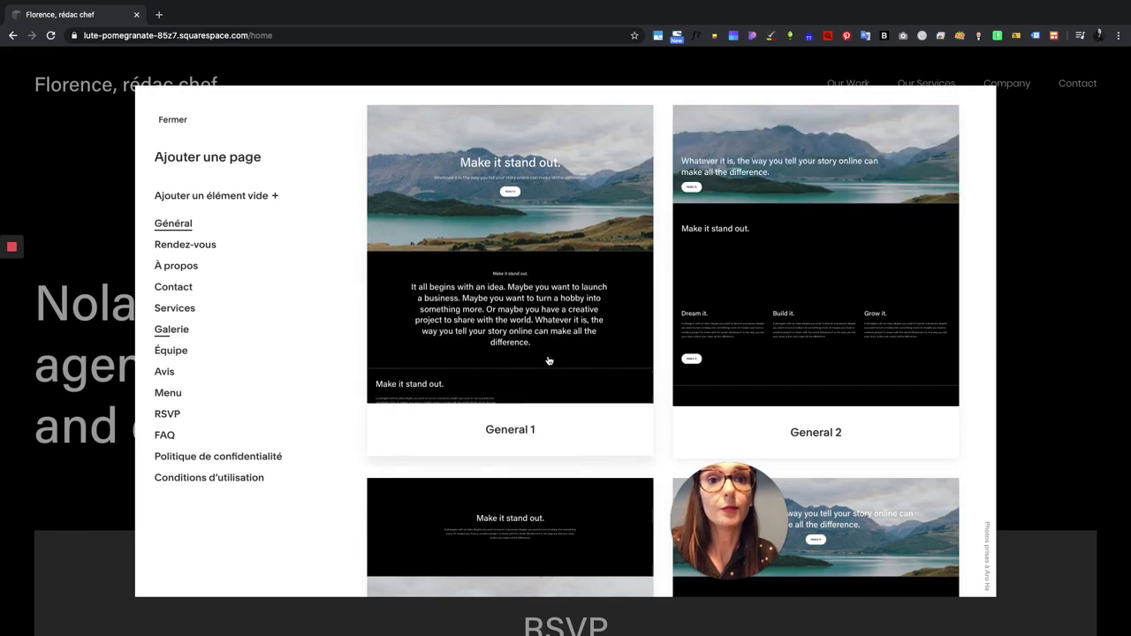
scroll(548, 360, "down", 7)
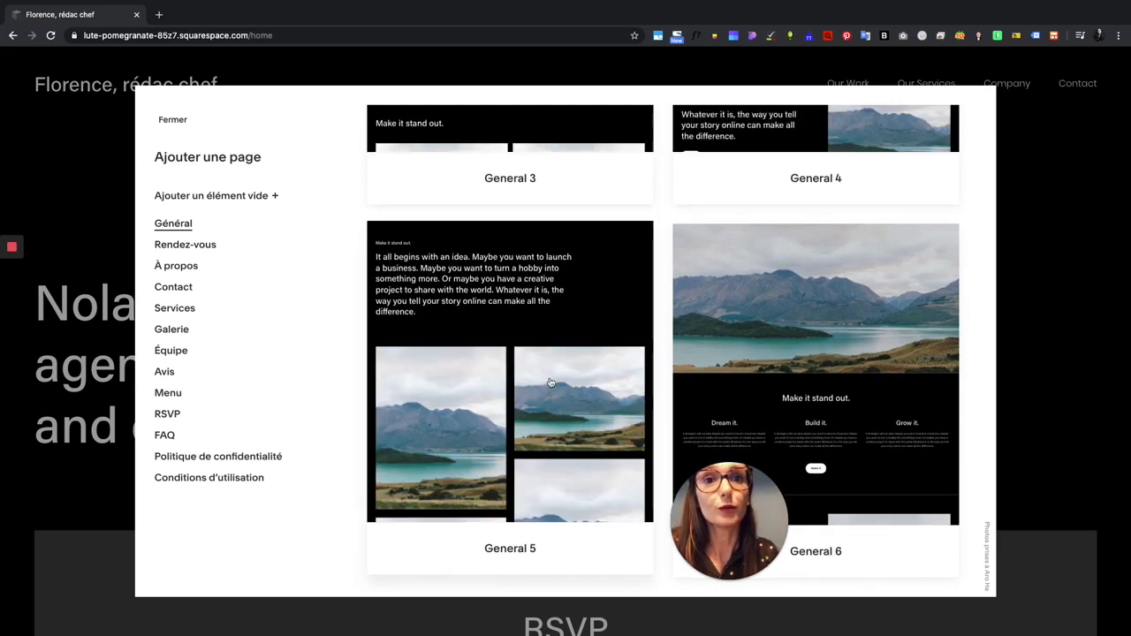
key("Escape")
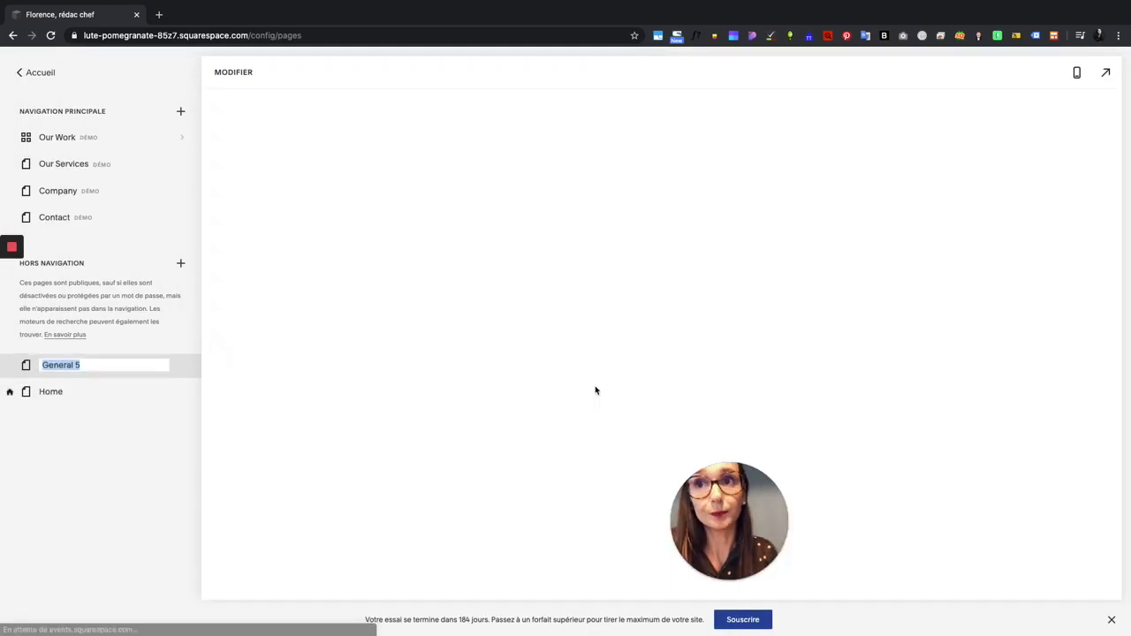
type("Abo")
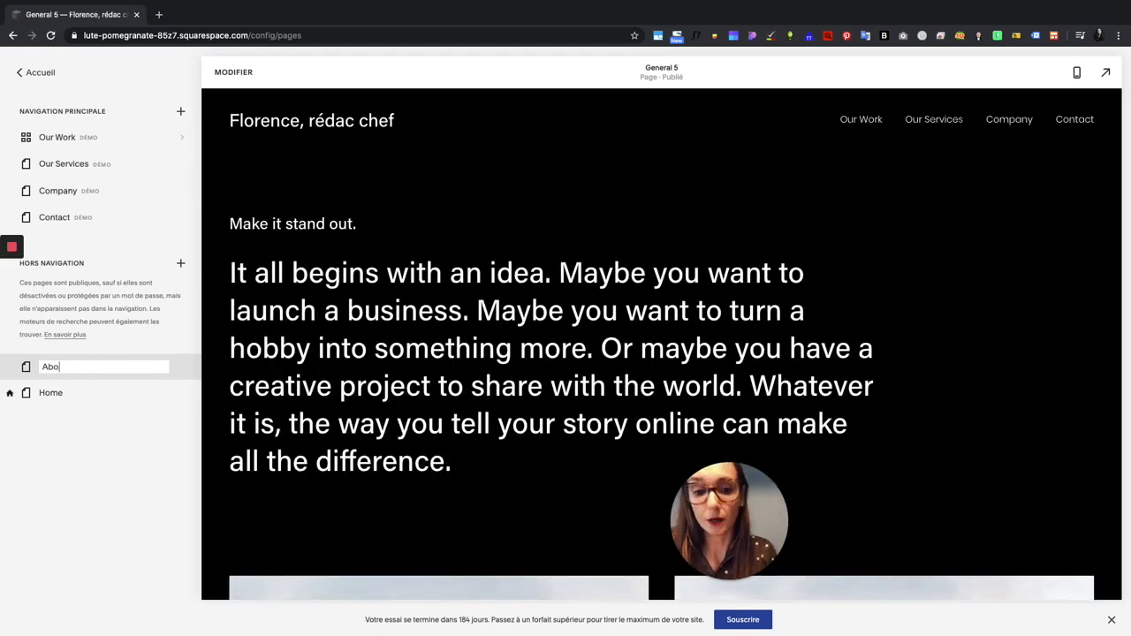
type("ut")
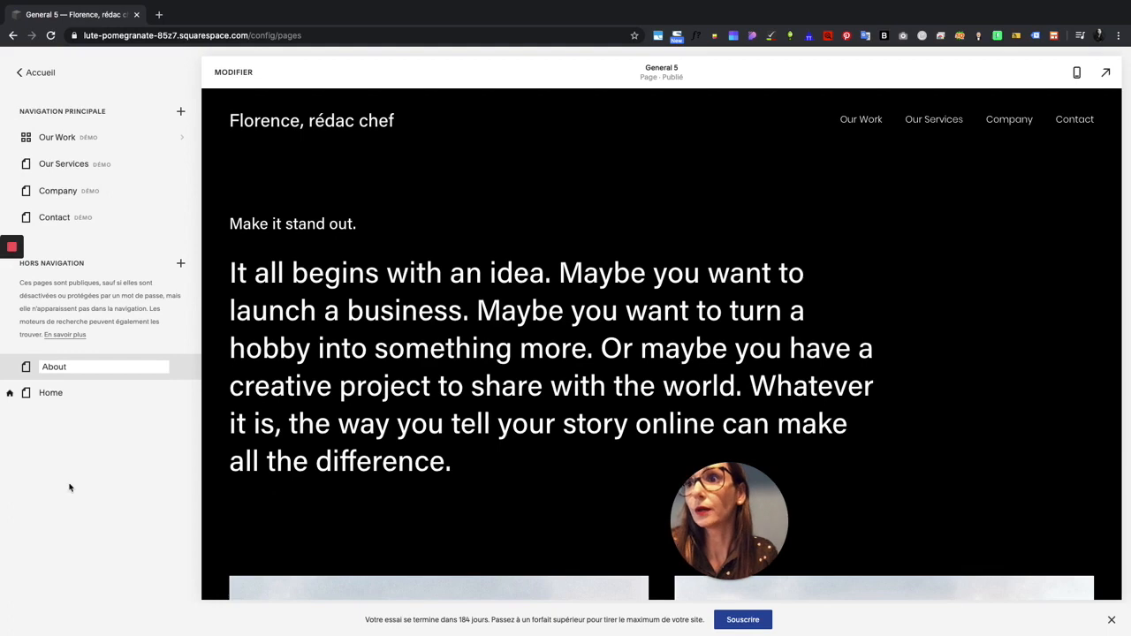
key("Return")
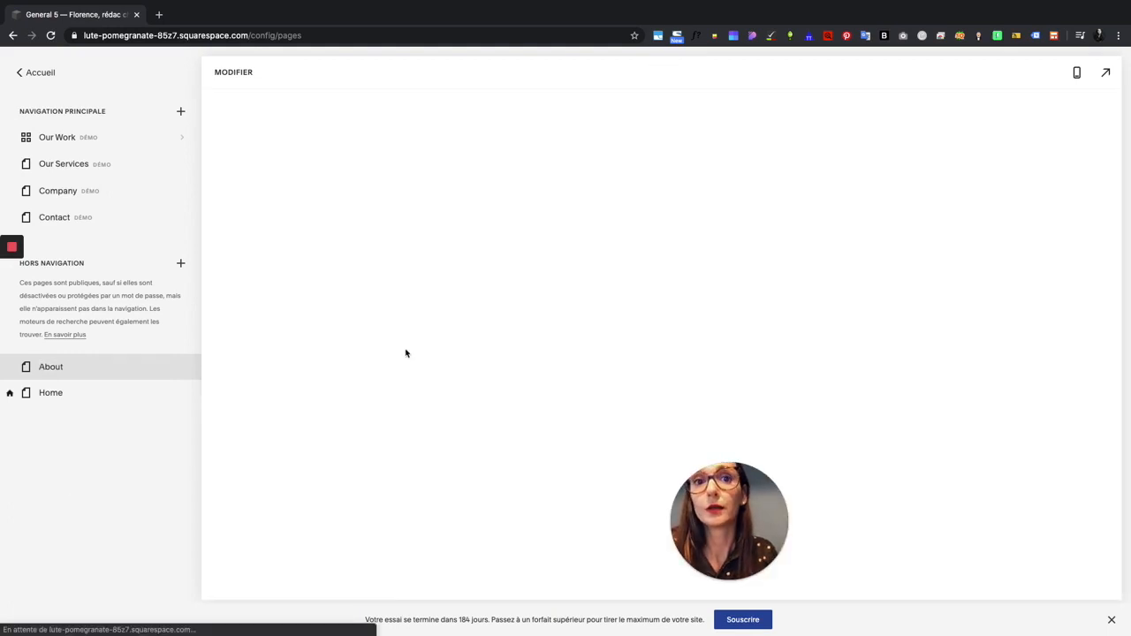
scroll(451, 290, "down", 6)
scroll(572, 412, "down", 10)
scroll(573, 410, "down", 2)
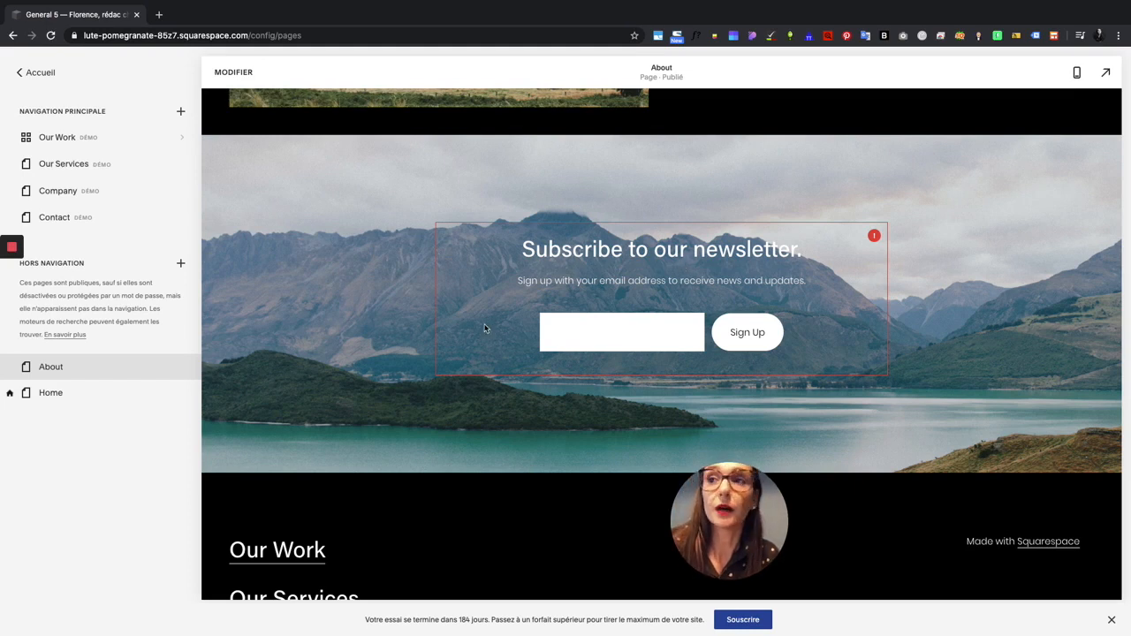
- Try the sans-serif Garde font pack on the site and preview it on the About page
left_click(19, 73)
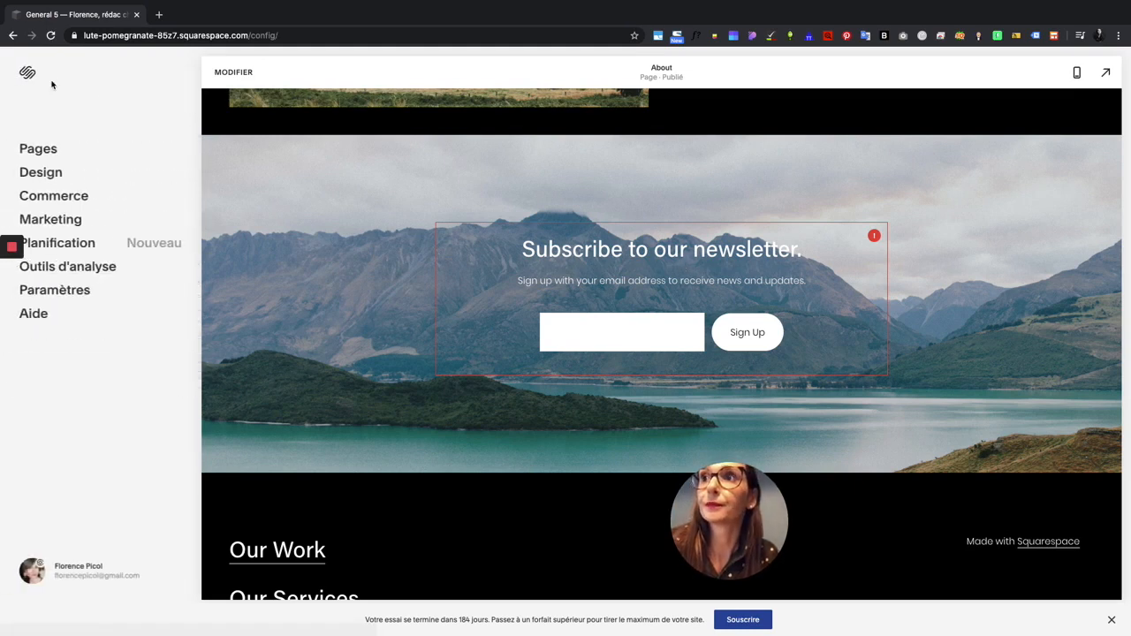
left_click(42, 172)
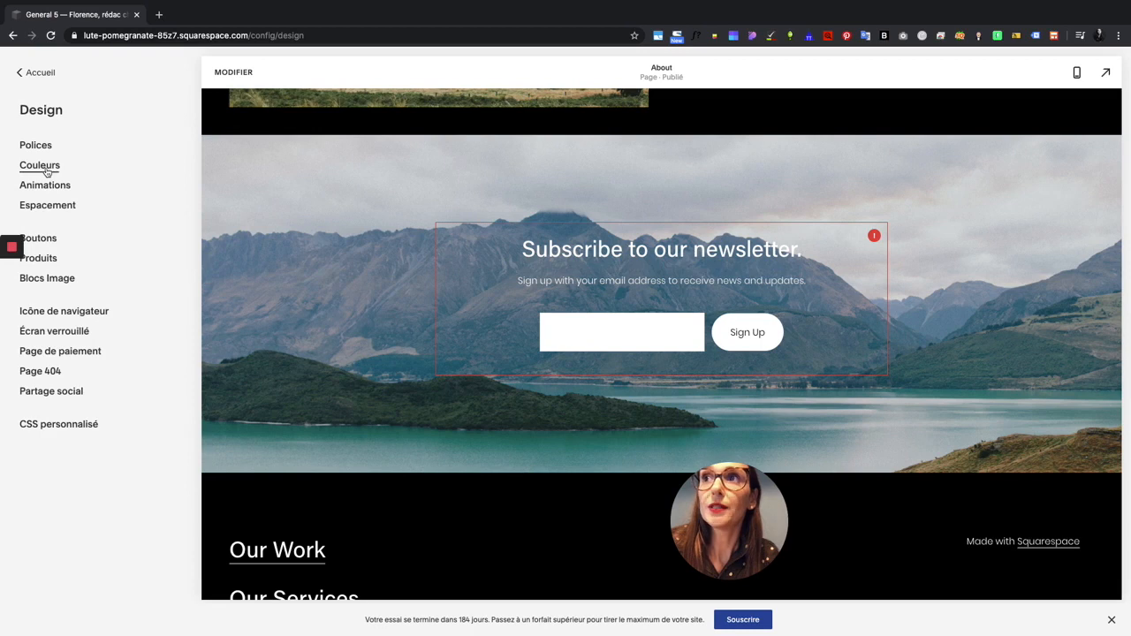
left_click(48, 146)
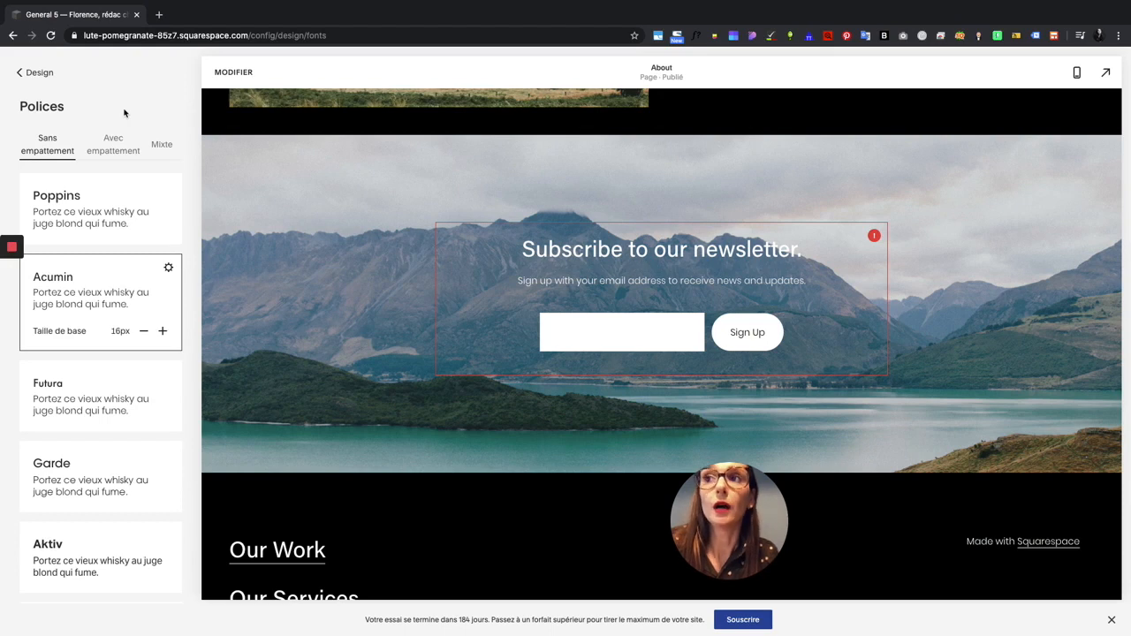
left_click(110, 466)
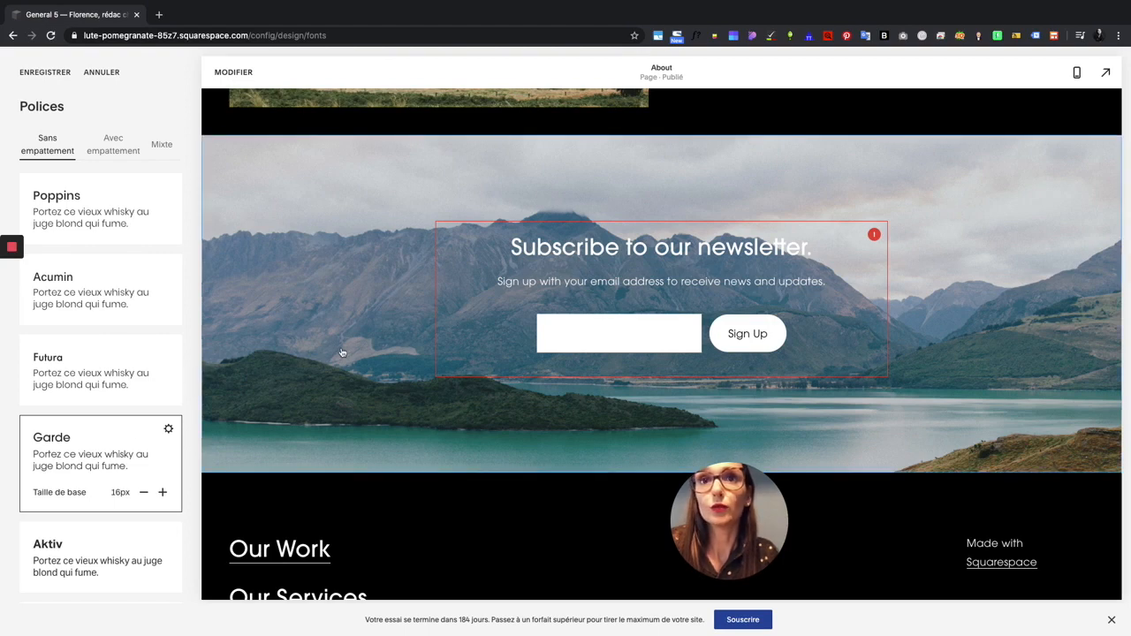
scroll(342, 353, "up", 10)
scroll(342, 352, "up", 10)
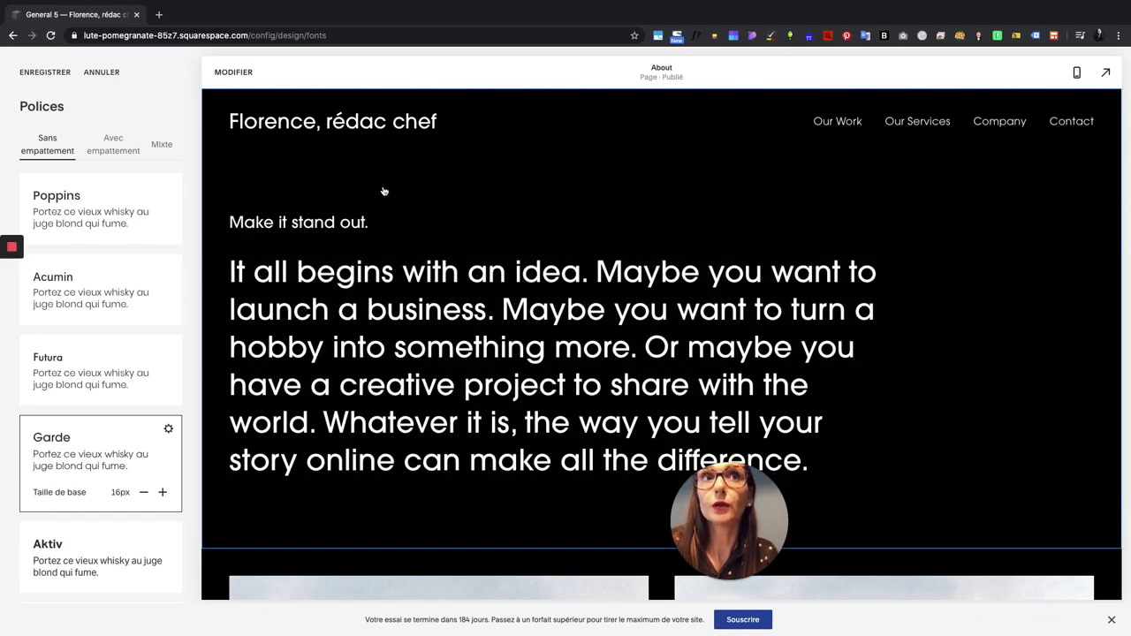
- Try the mixed Horizon font pack, then discard the font changes and return to the design settings
left_click(106, 150)
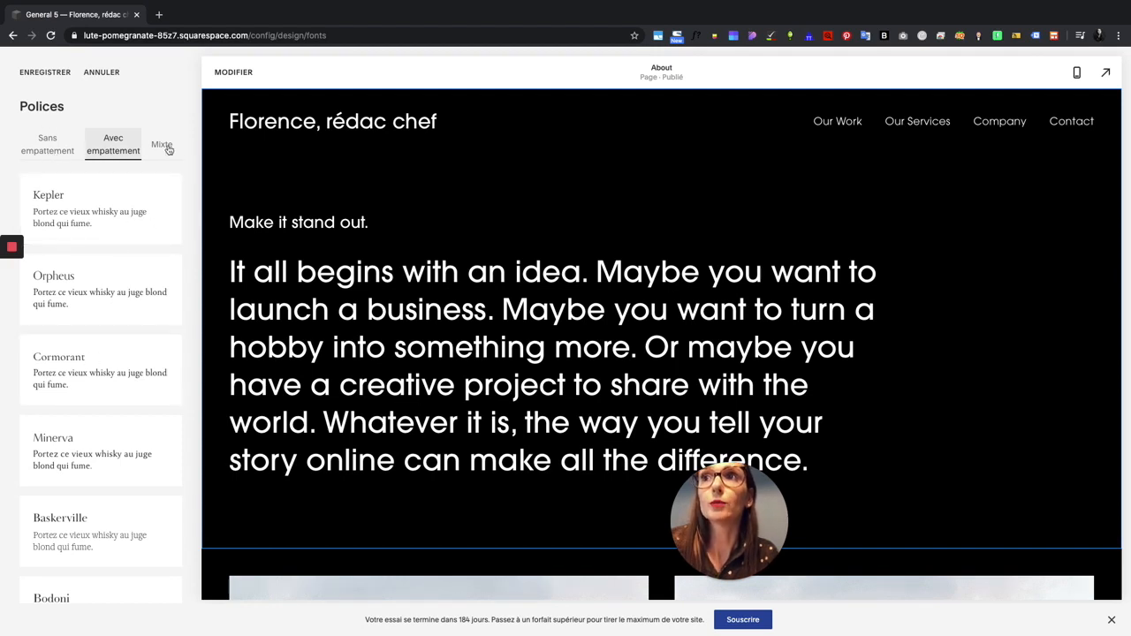
left_click(168, 147)
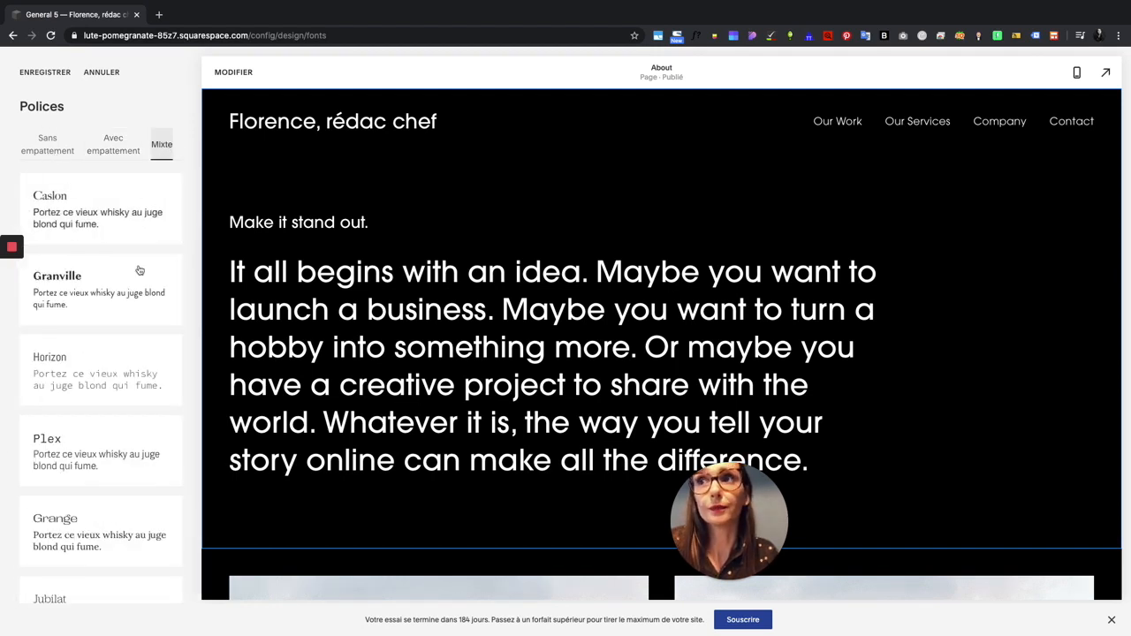
left_click(85, 379)
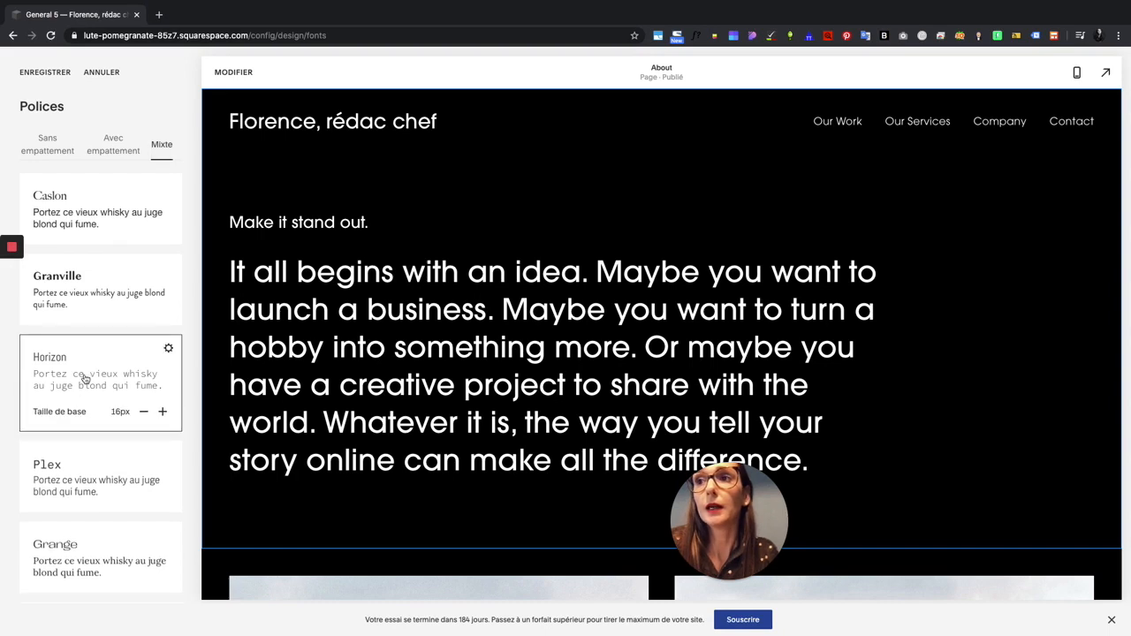
left_click(102, 73)
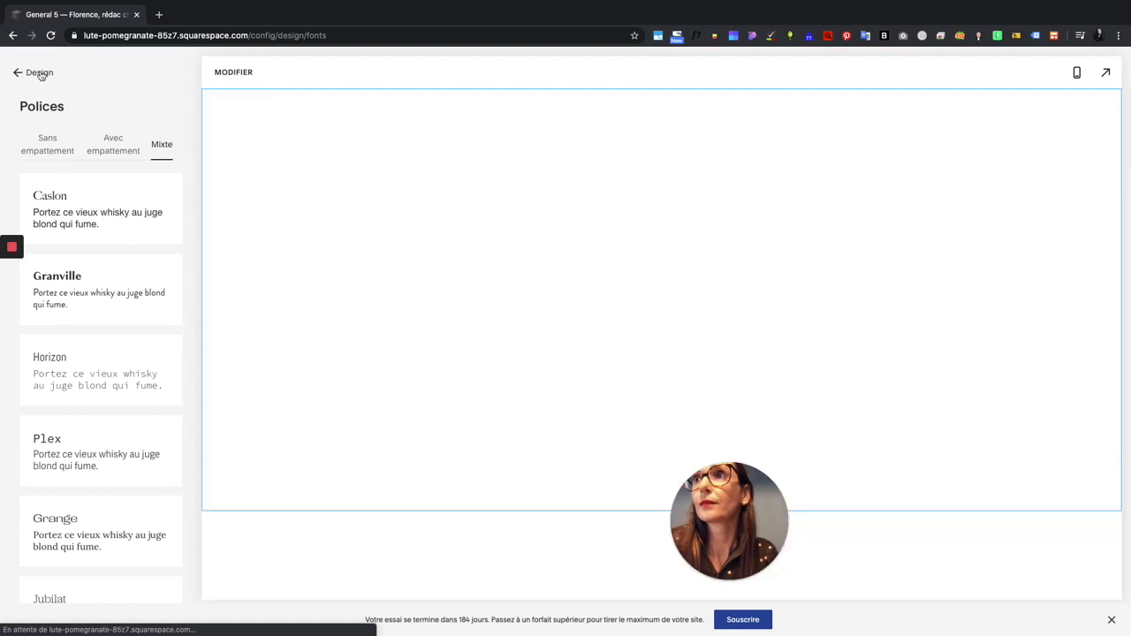
left_click(38, 72)
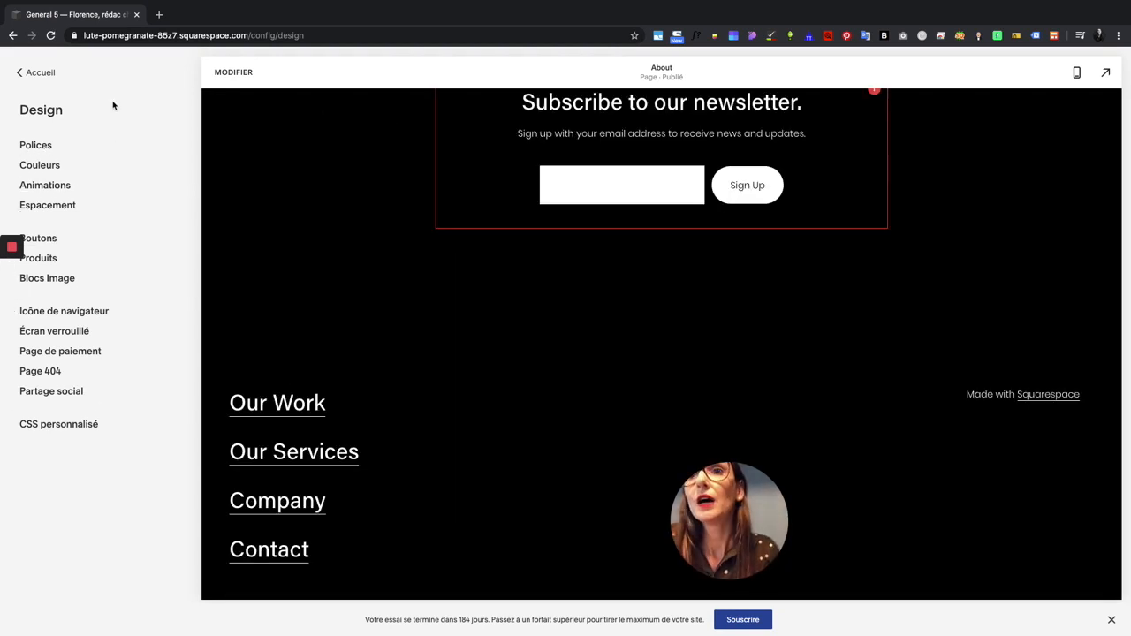
- Change the first colour of the site's colour palette to orange, hsl(24, 69%, 55%), and save the palette
left_click(58, 164)
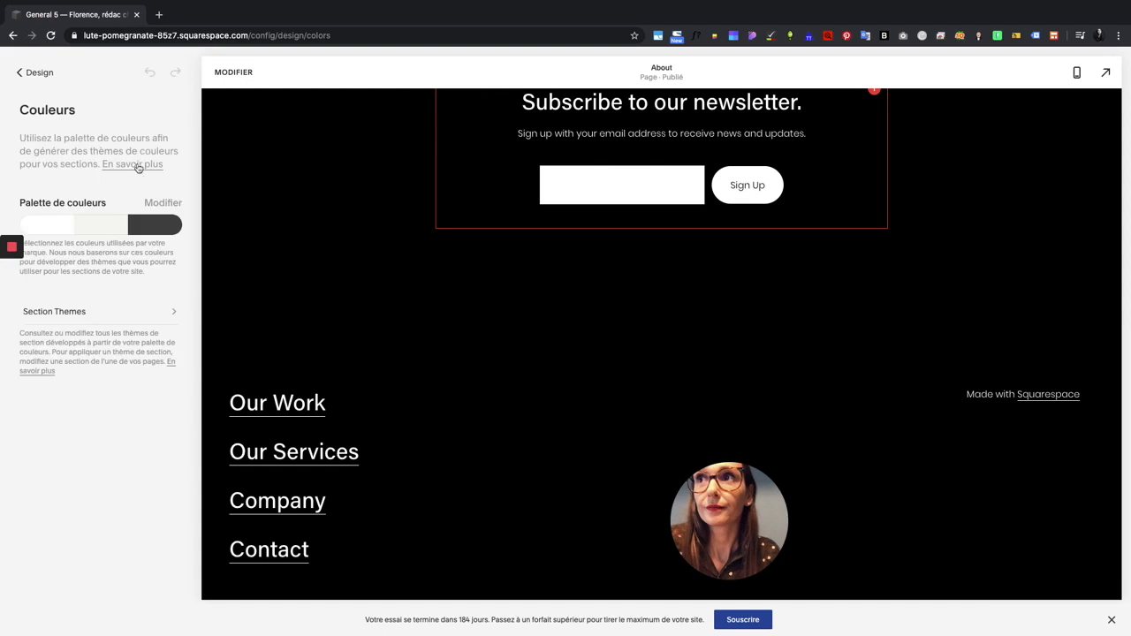
left_click(166, 205)
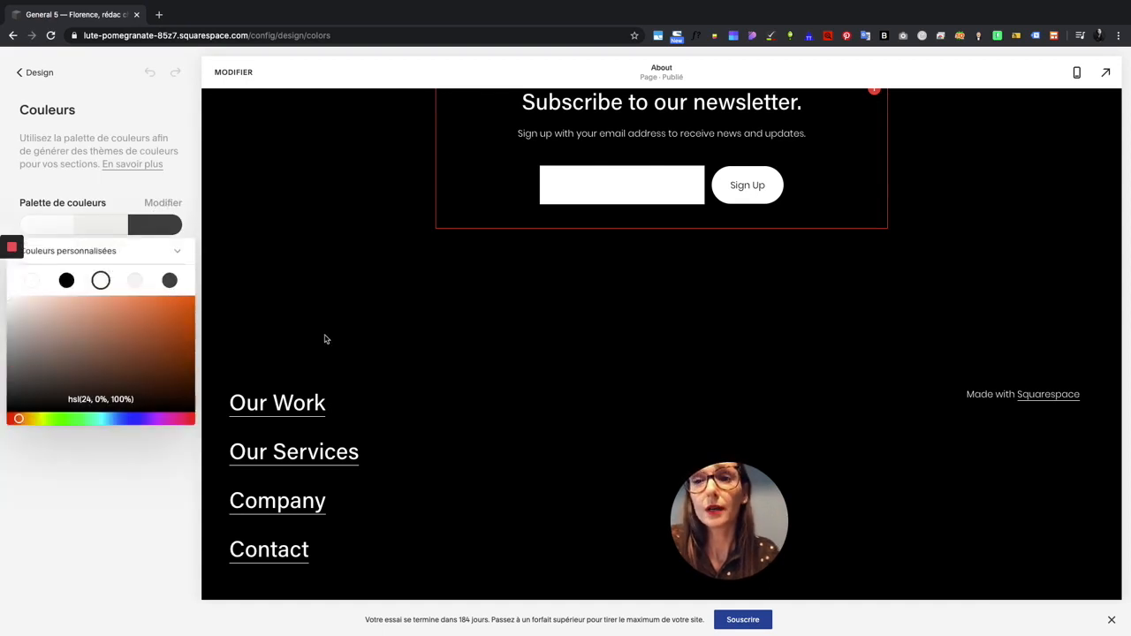
left_click(102, 331)
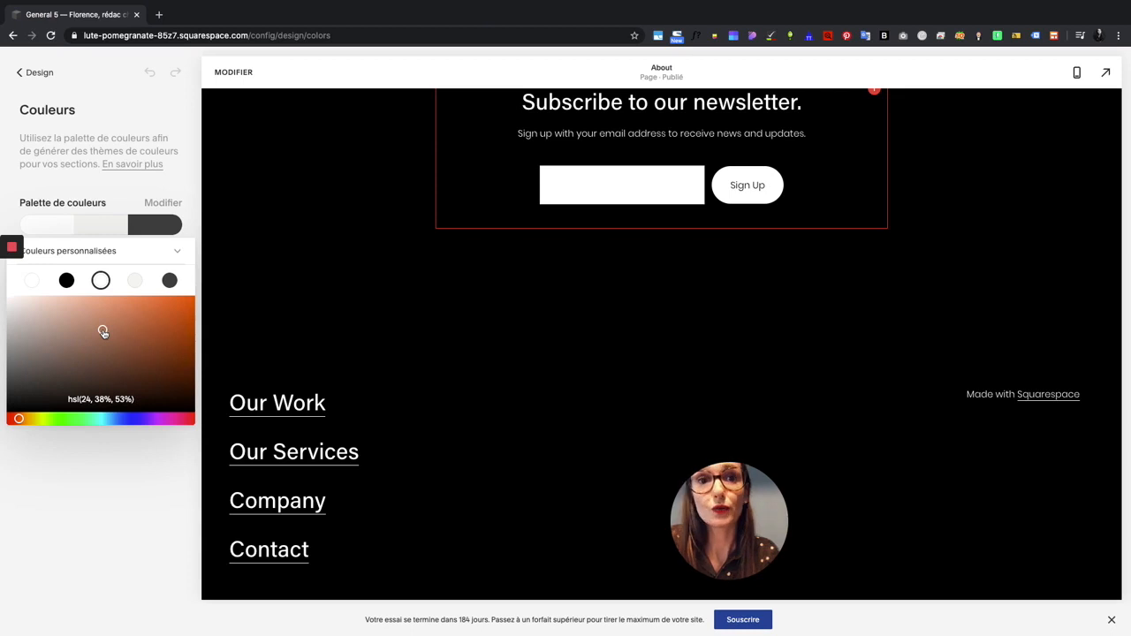
left_click_drag(102, 331, 143, 312)
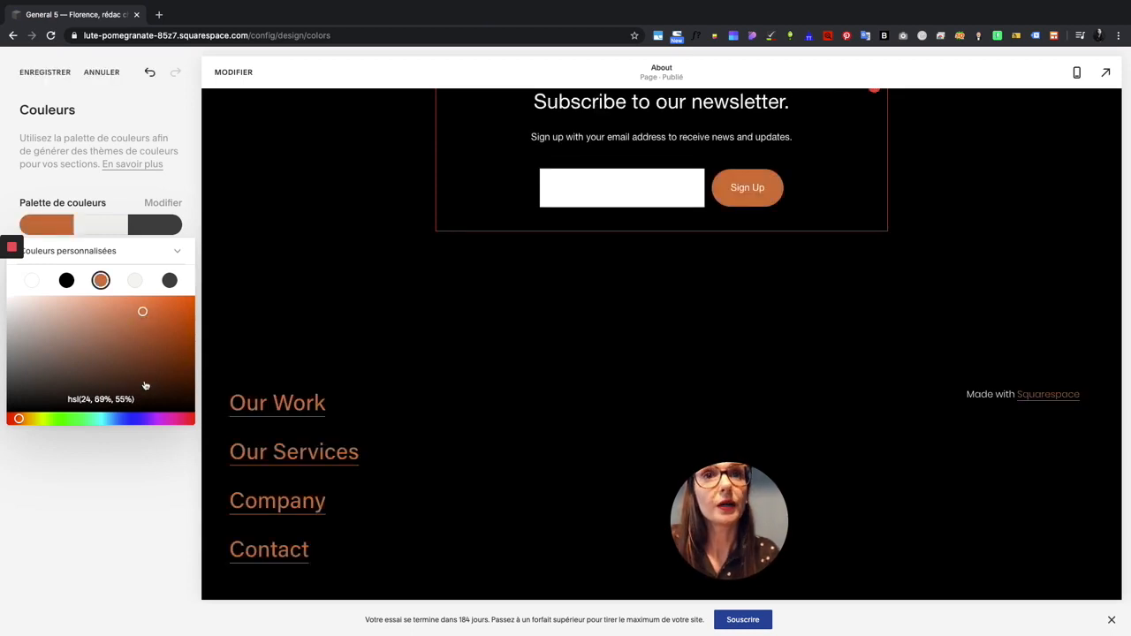
left_click(141, 486)
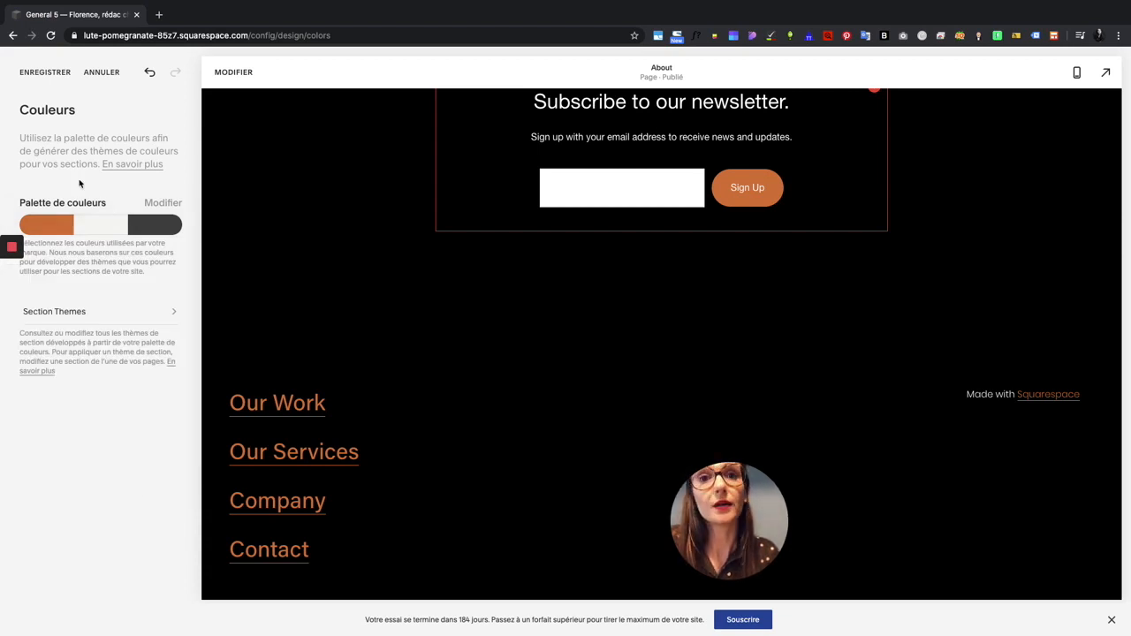
left_click(53, 73)
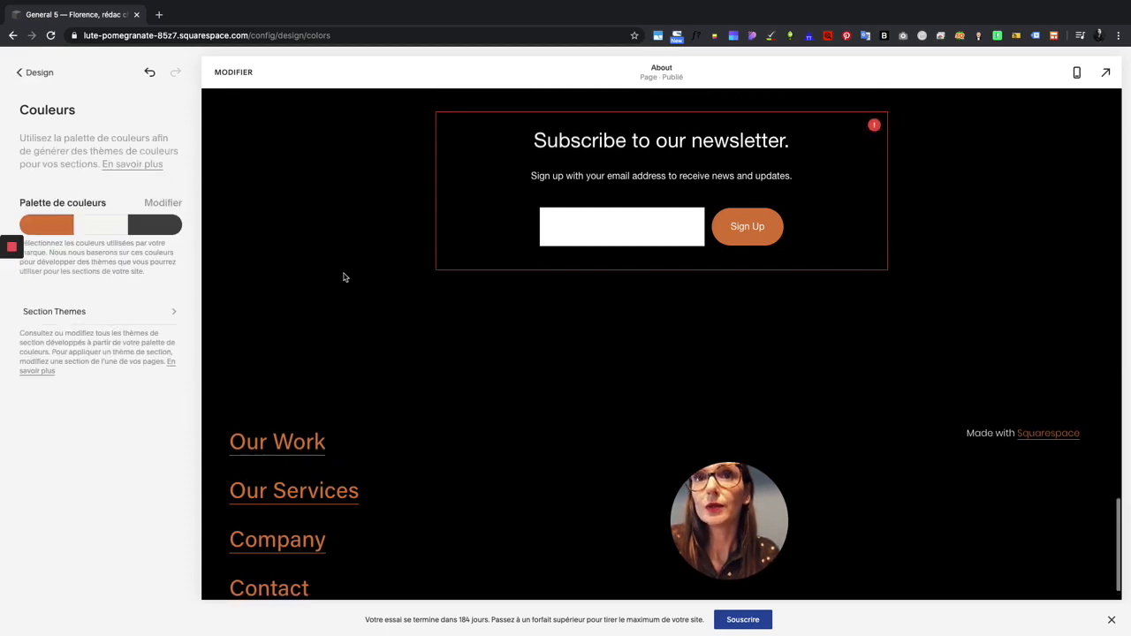
- Try the palette's orange on the large heading (Titre grand) of the Noir minimal section theme, discard the change and return to the design settings
scroll(344, 278, "up", 10)
scroll(344, 278, "up", 5)
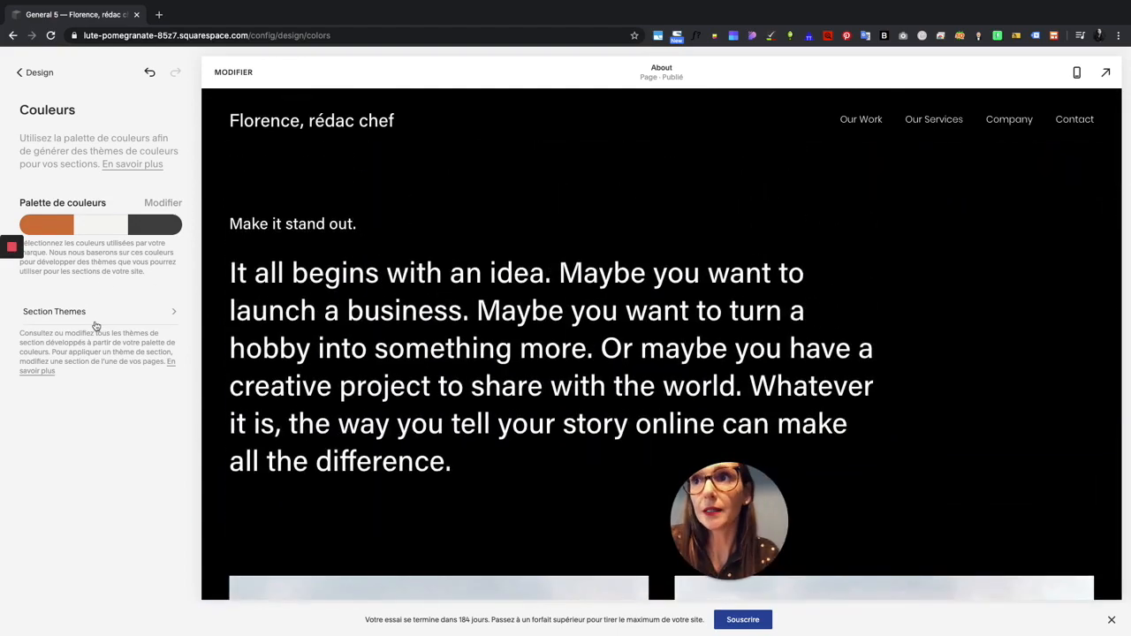
left_click(96, 318)
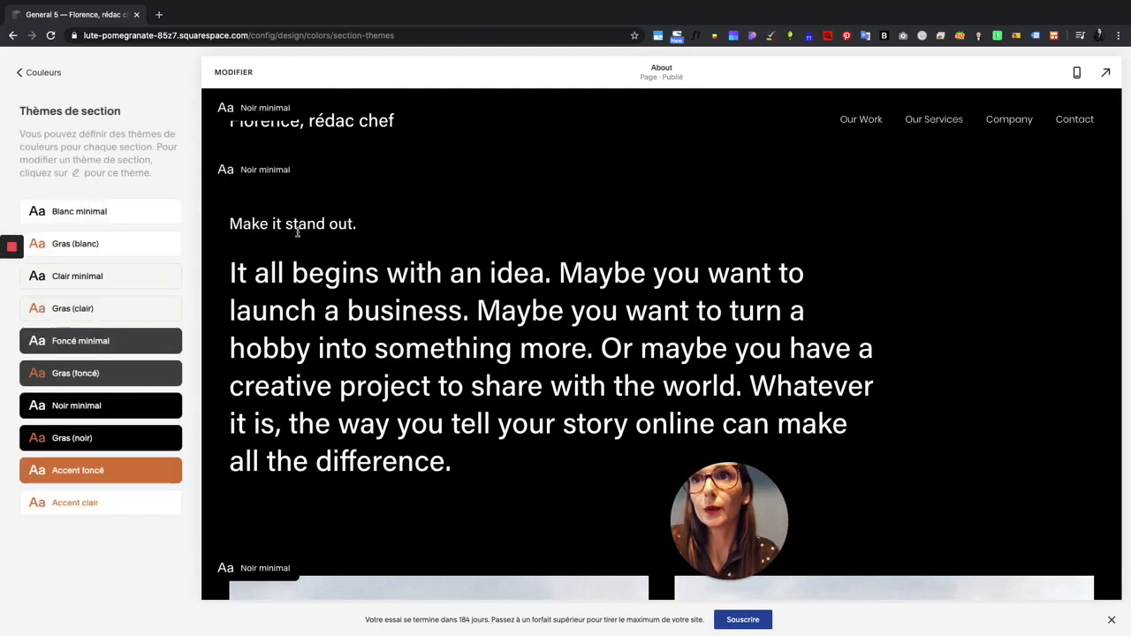
left_click(166, 405)
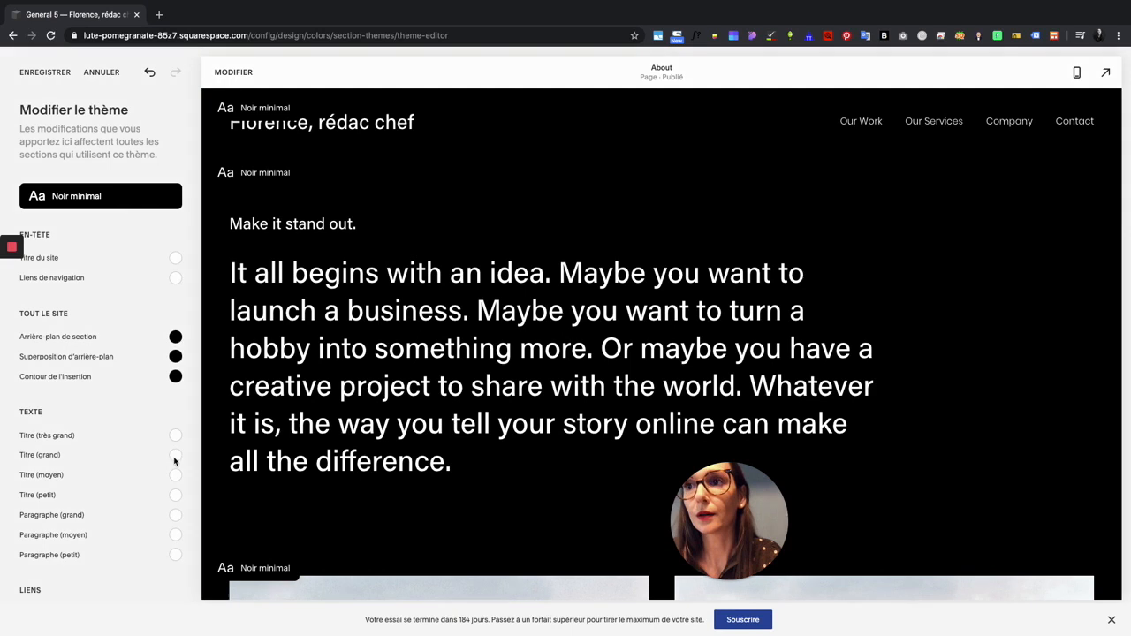
left_click(175, 455)
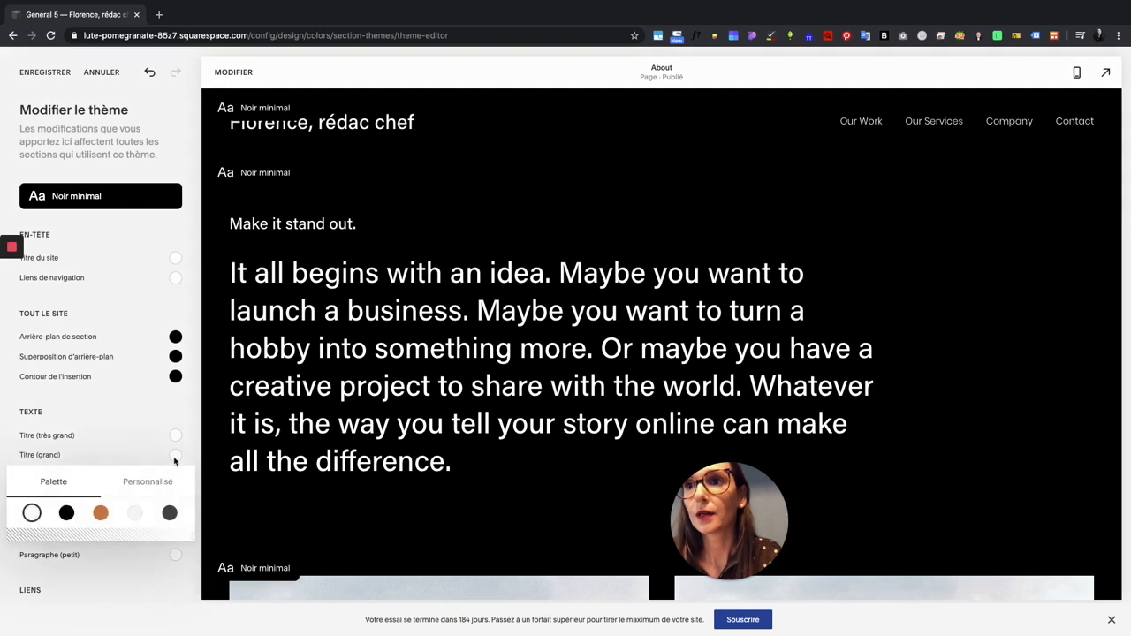
left_click(102, 513)
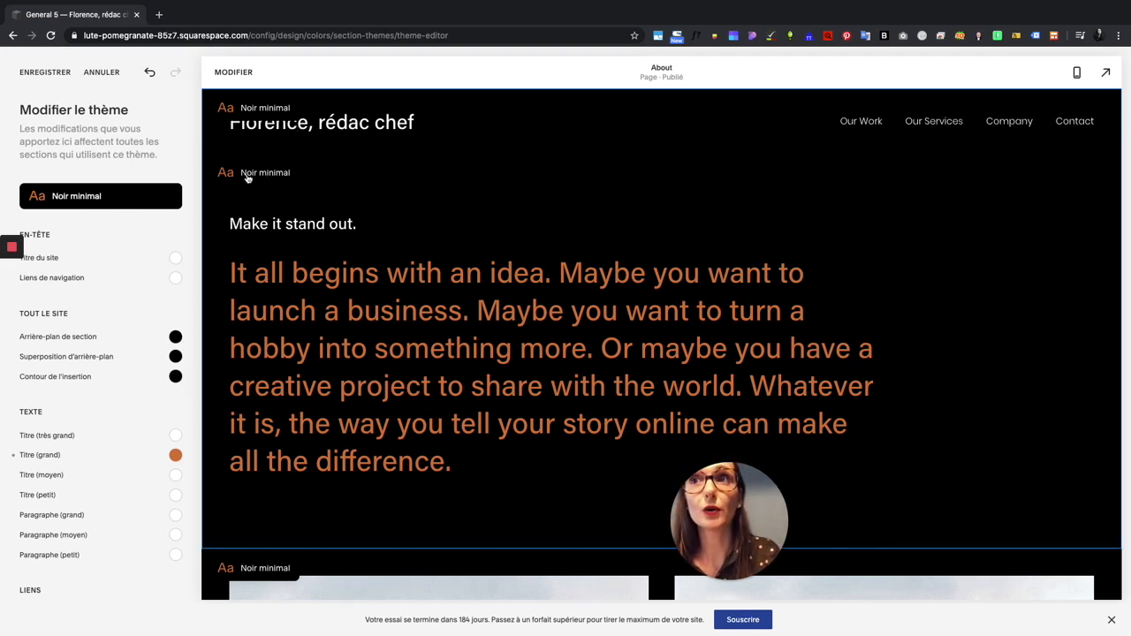
left_click(87, 74)
left_click(130, 117)
left_click(40, 72)
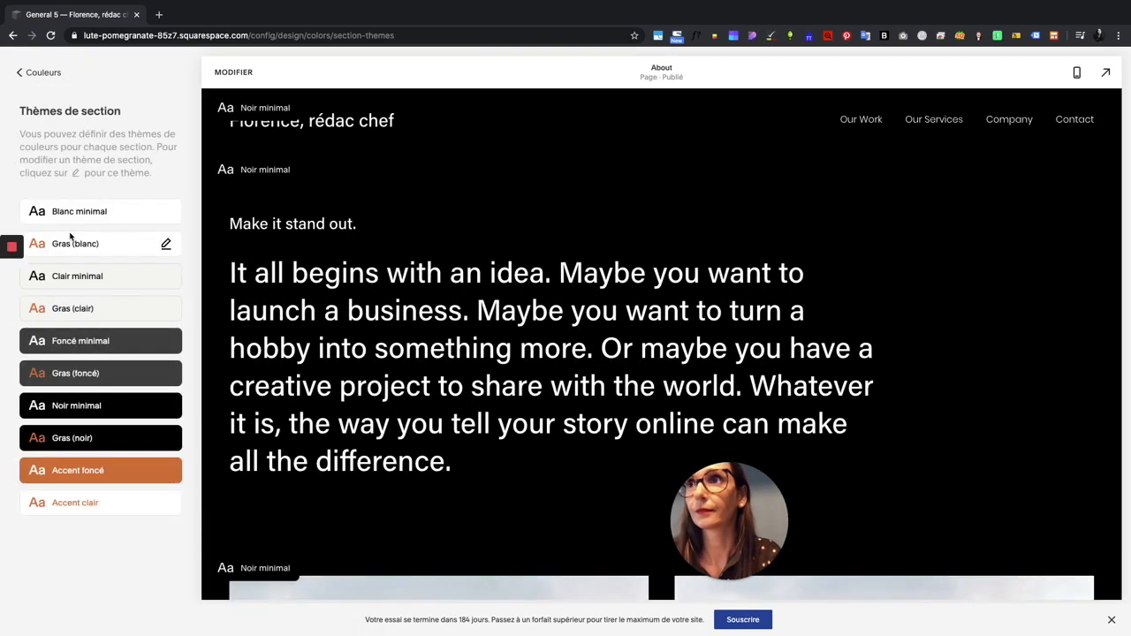
left_click(49, 78)
left_click(16, 75)
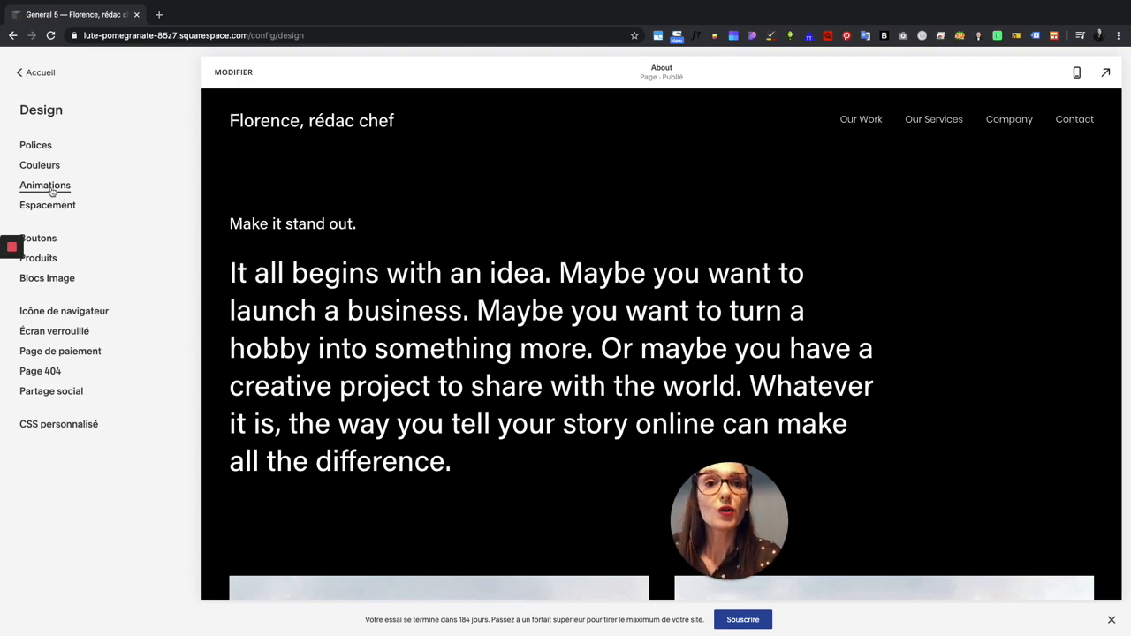
- Try the Fondu animation style on the site and preview it through the About page
left_click(50, 188)
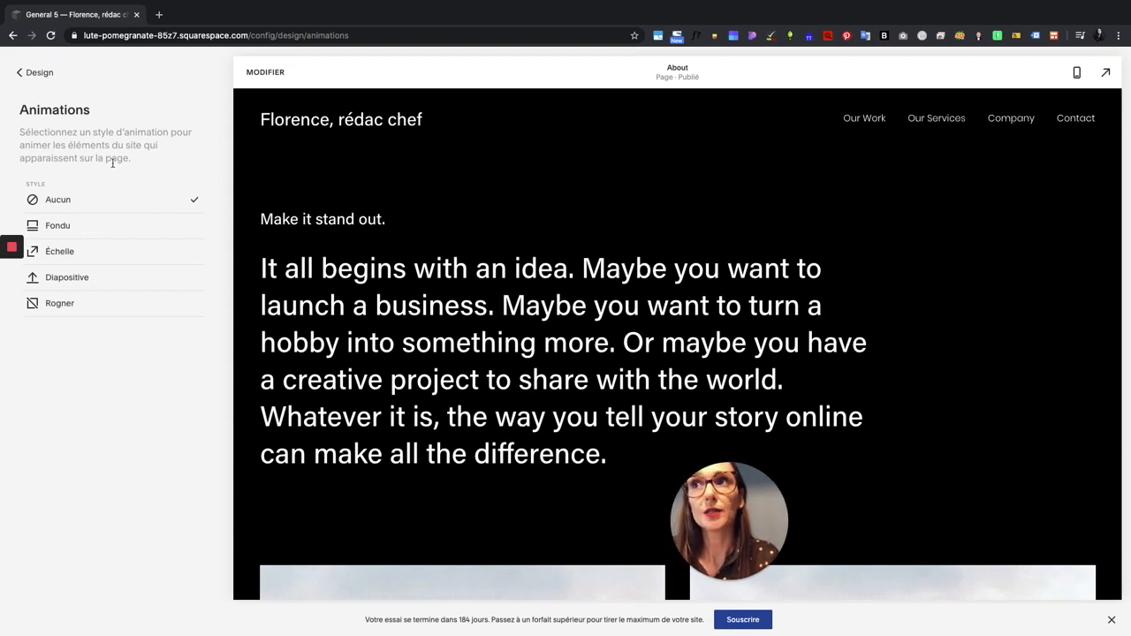
left_click(113, 228)
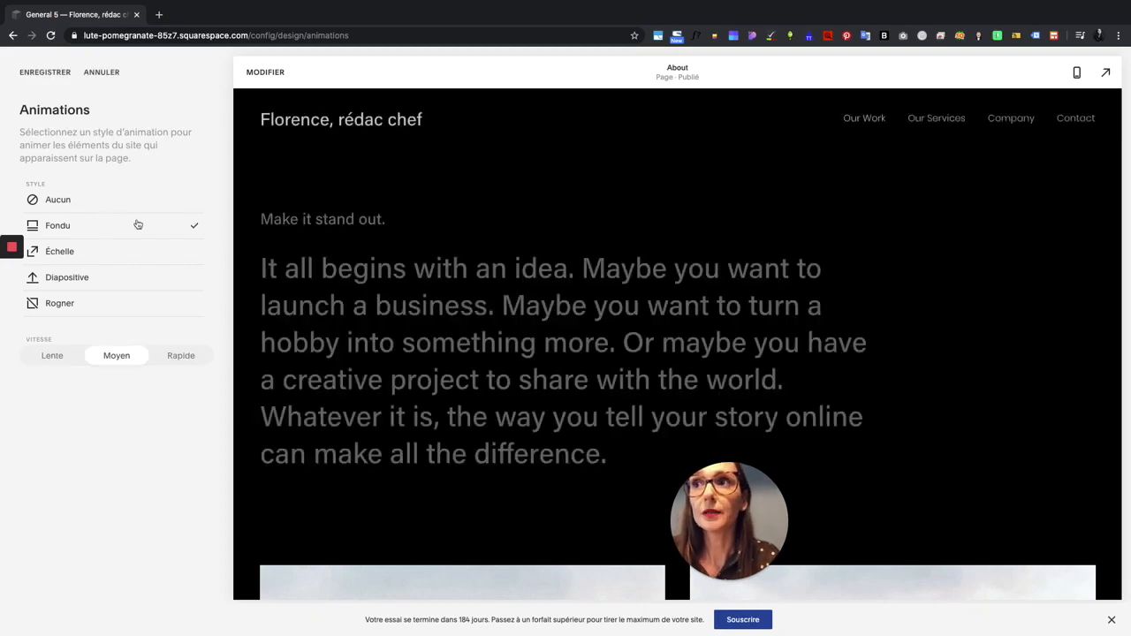
scroll(408, 311, "down", 10)
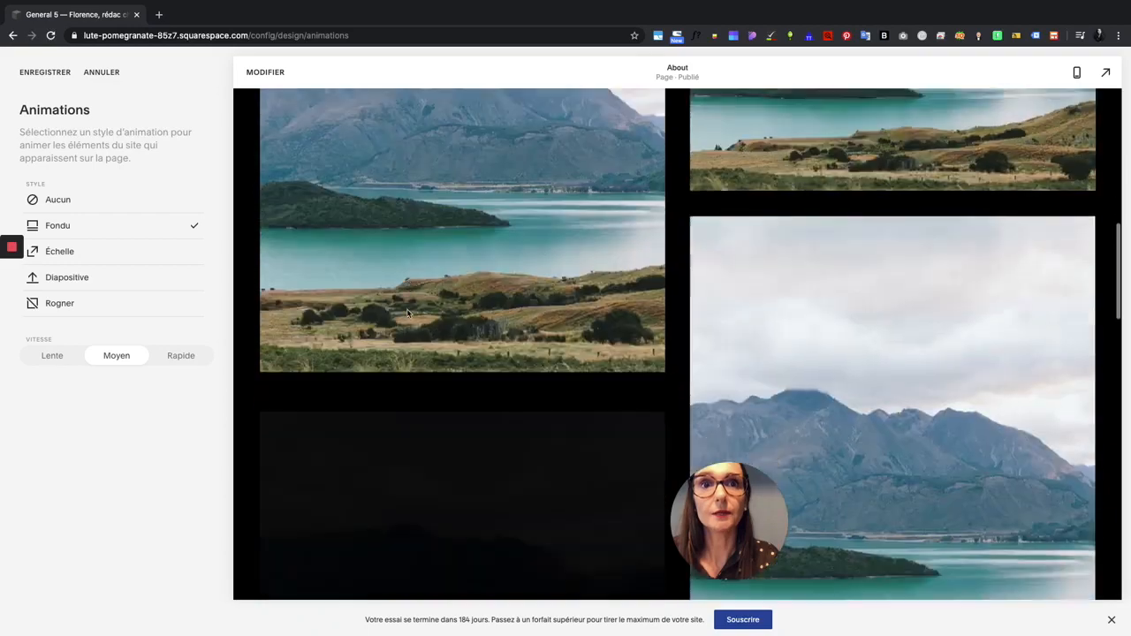
scroll(407, 313, "down", 10)
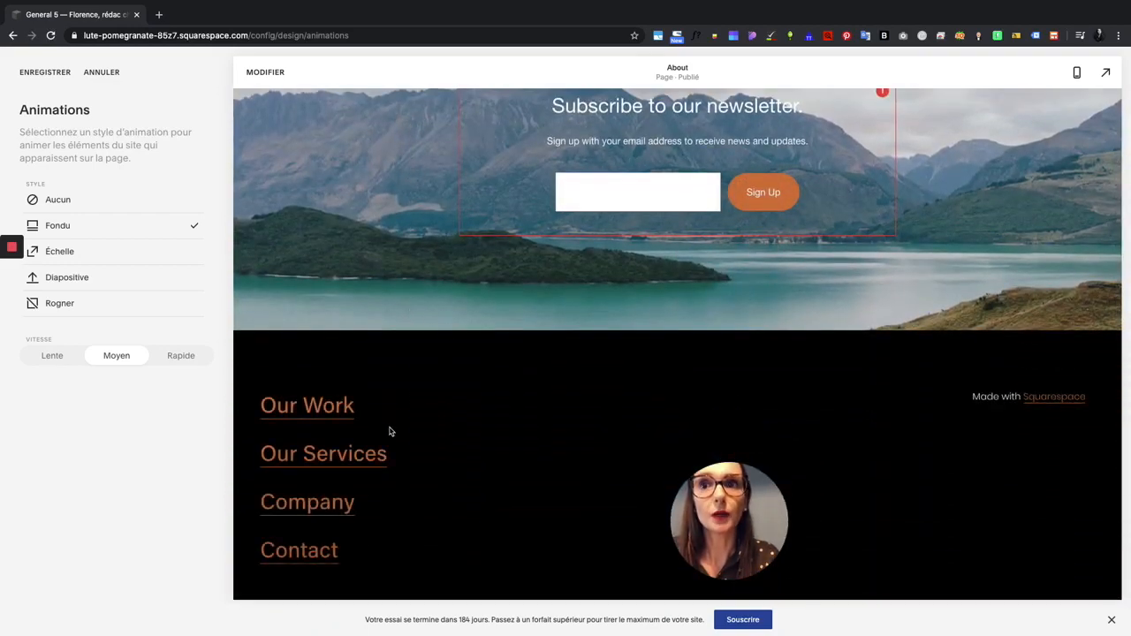
- Try the animation speeds and settle on Lente, apply the Diapositive style, preview the page and save the animation settings
left_click(177, 357)
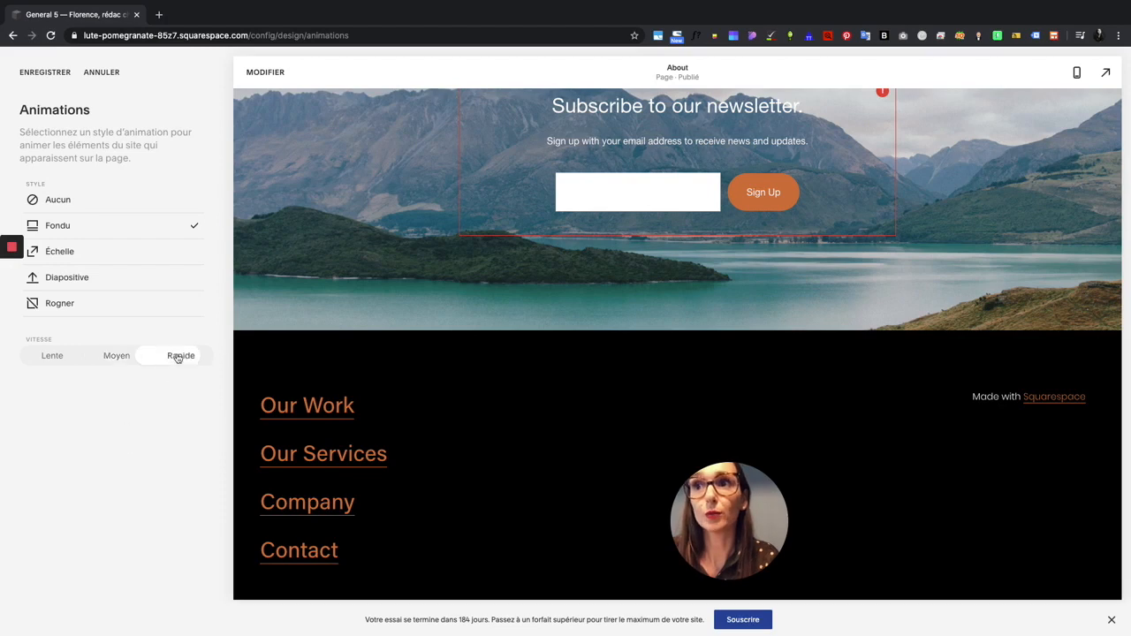
left_click(133, 357)
left_click(54, 358)
left_click(112, 278)
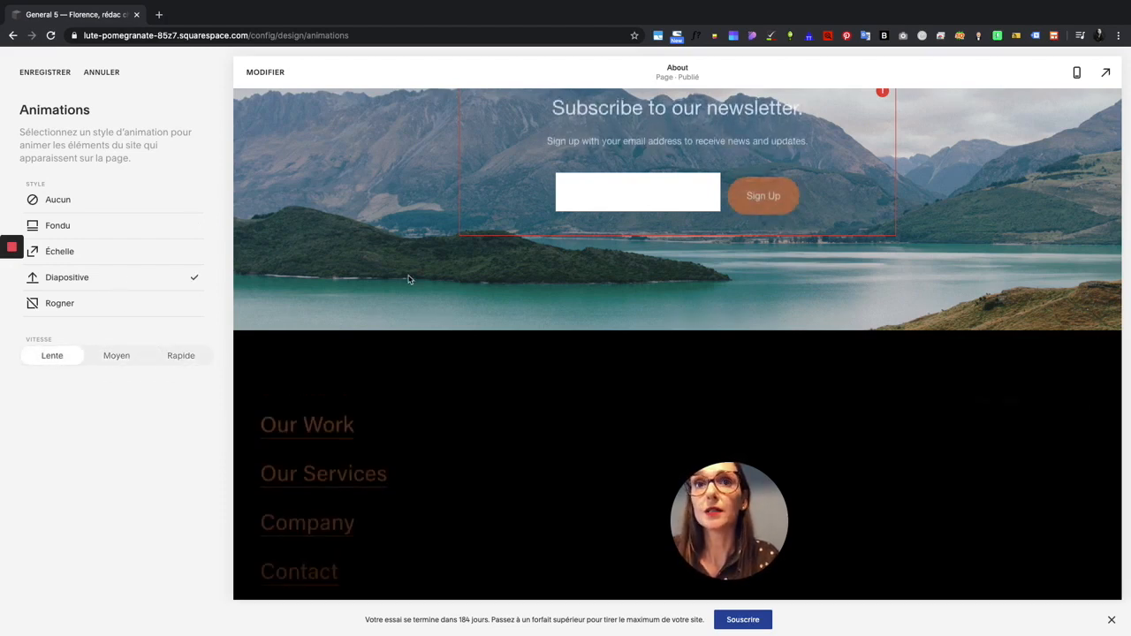
scroll(408, 279, "up", 10)
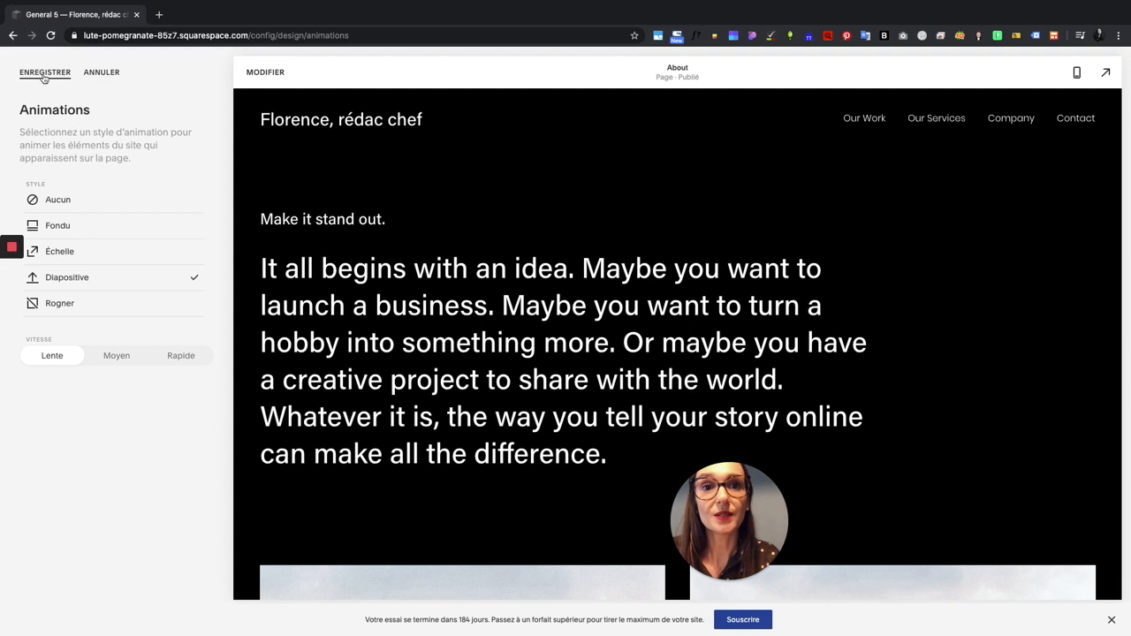
left_click(44, 74)
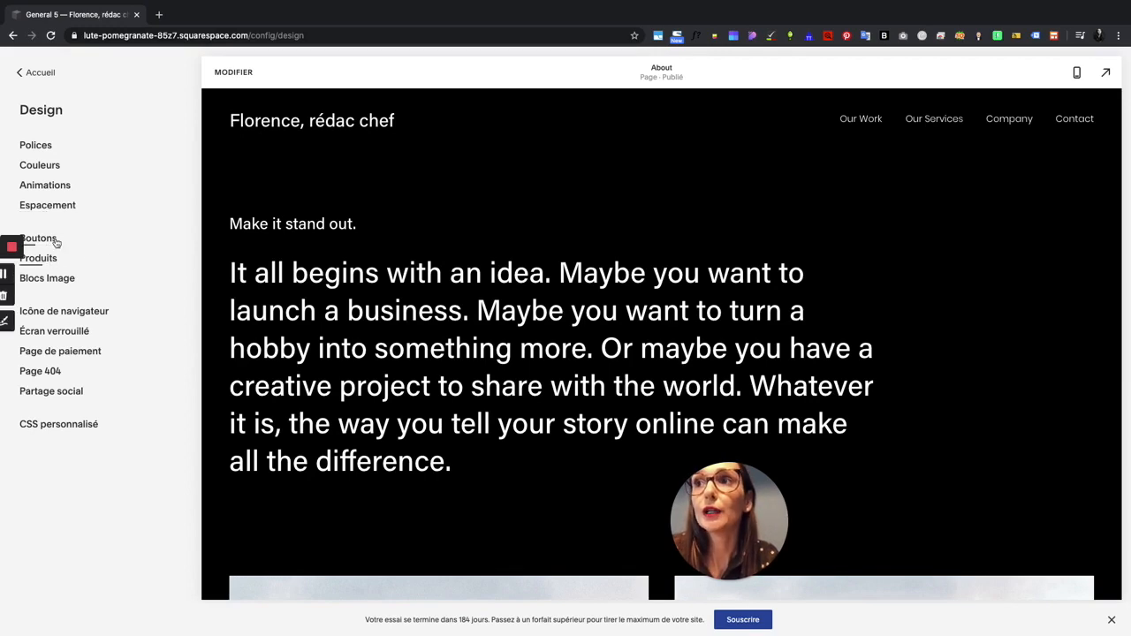
scroll(419, 284, "down", 5)
scroll(419, 287, "down", 3)
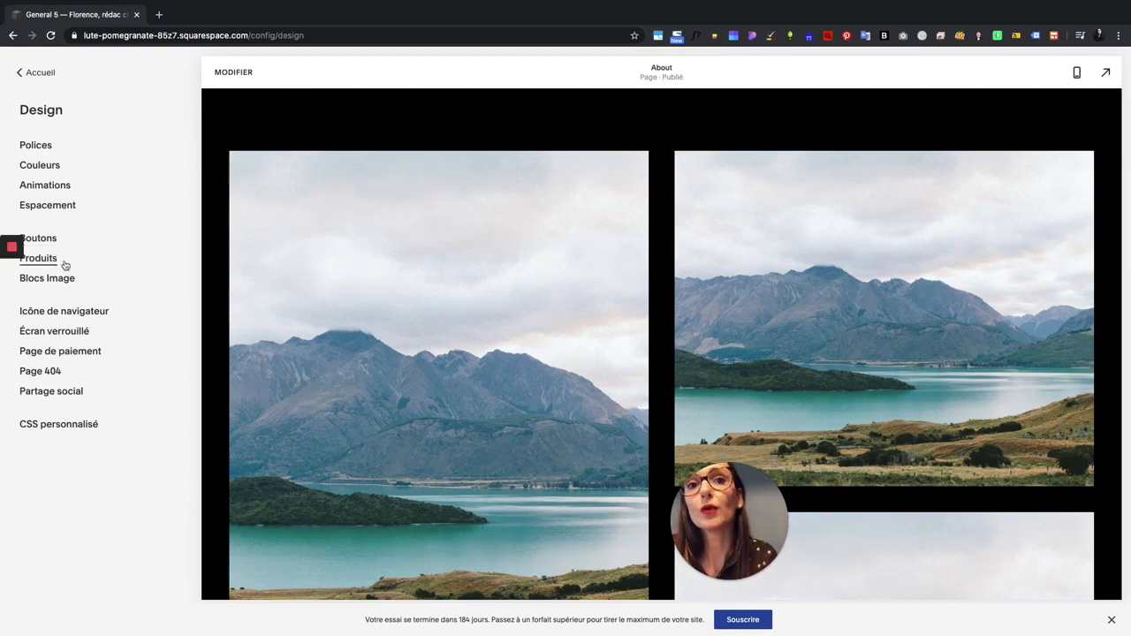
scroll(353, 260, "up", 5)
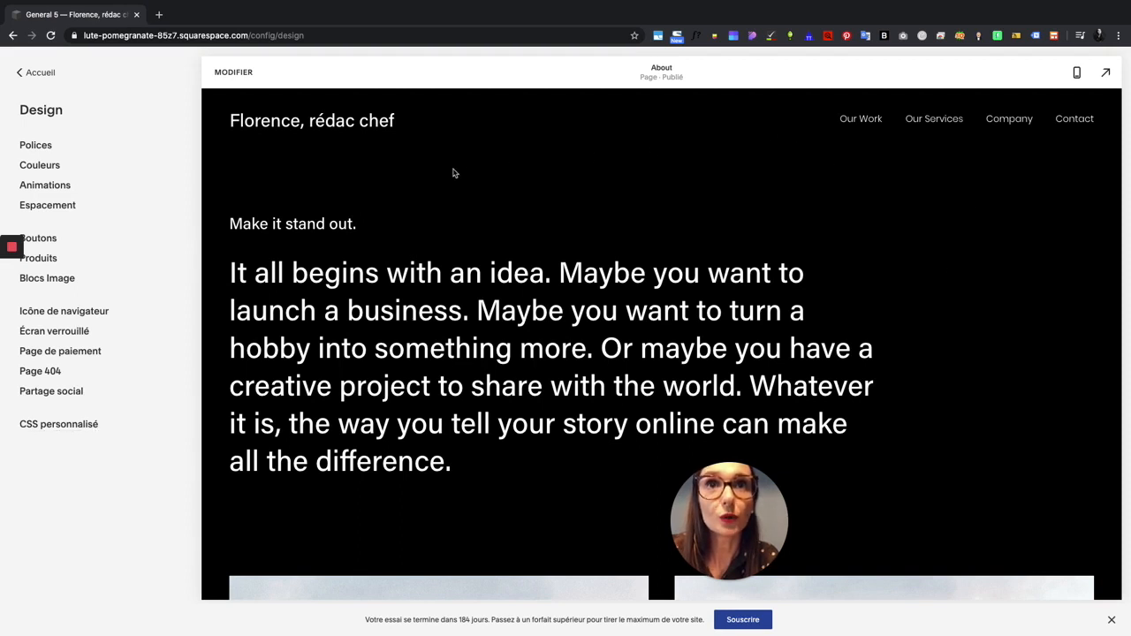
- Look through the email campaigns overview and the promotional pop-up settings in the site's marketing section
left_click(41, 74)
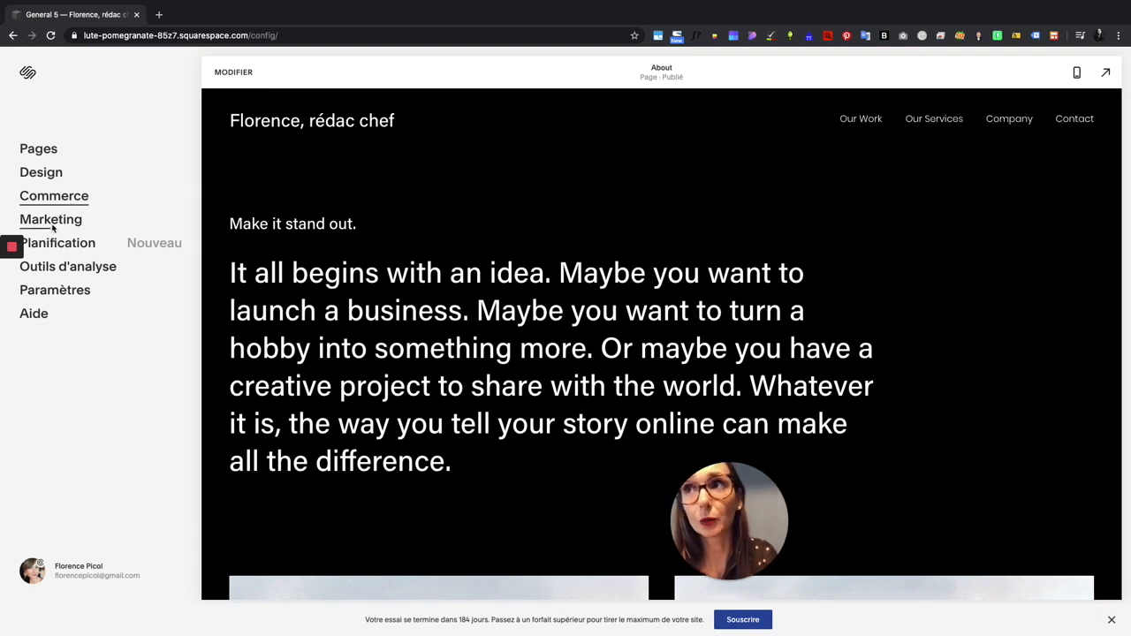
left_click(42, 224)
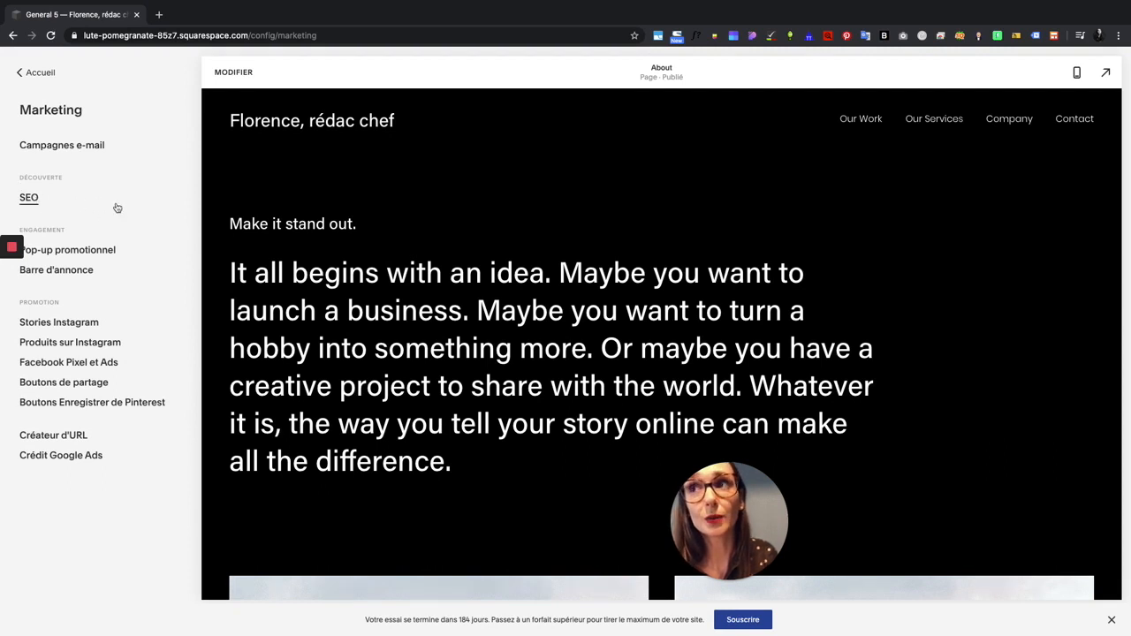
left_click(88, 149)
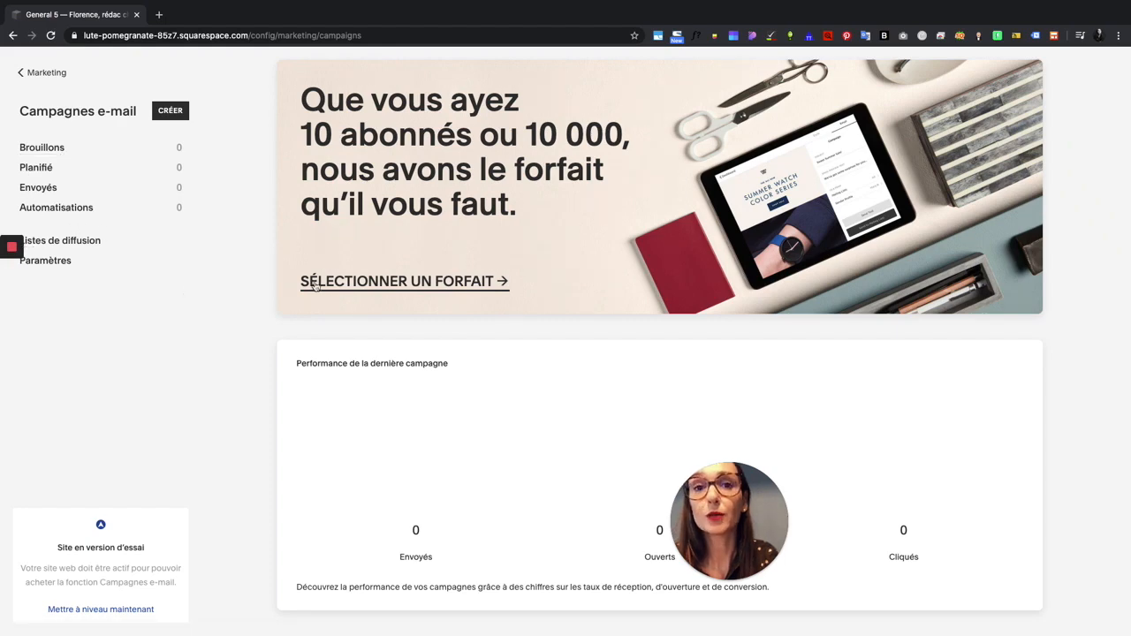
scroll(389, 334, "down", 5)
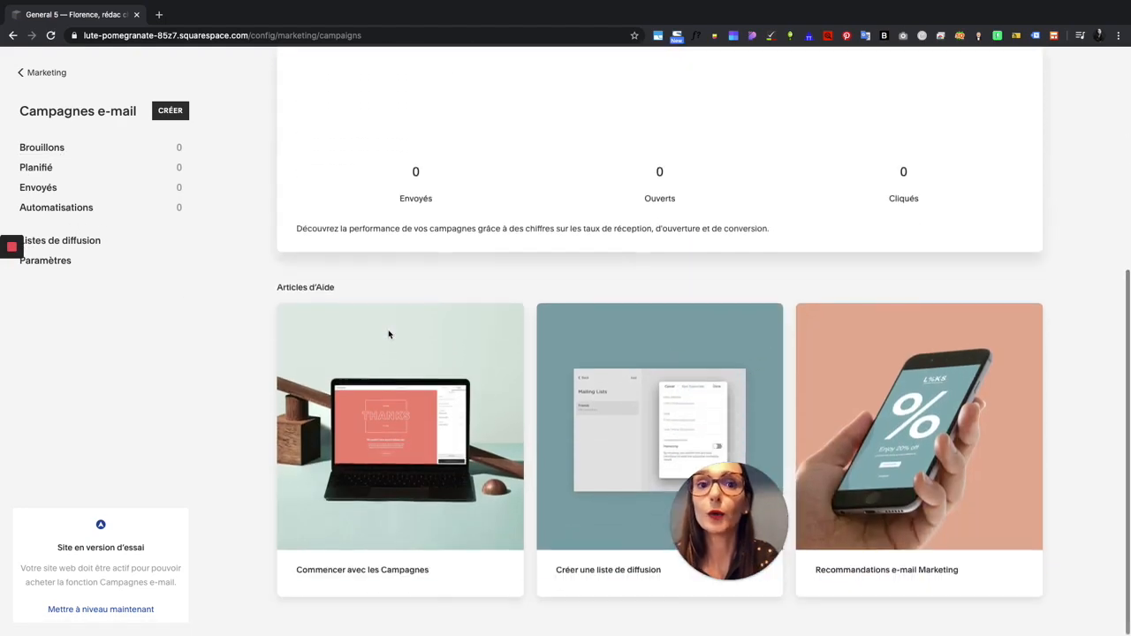
scroll(366, 271, "up", 5)
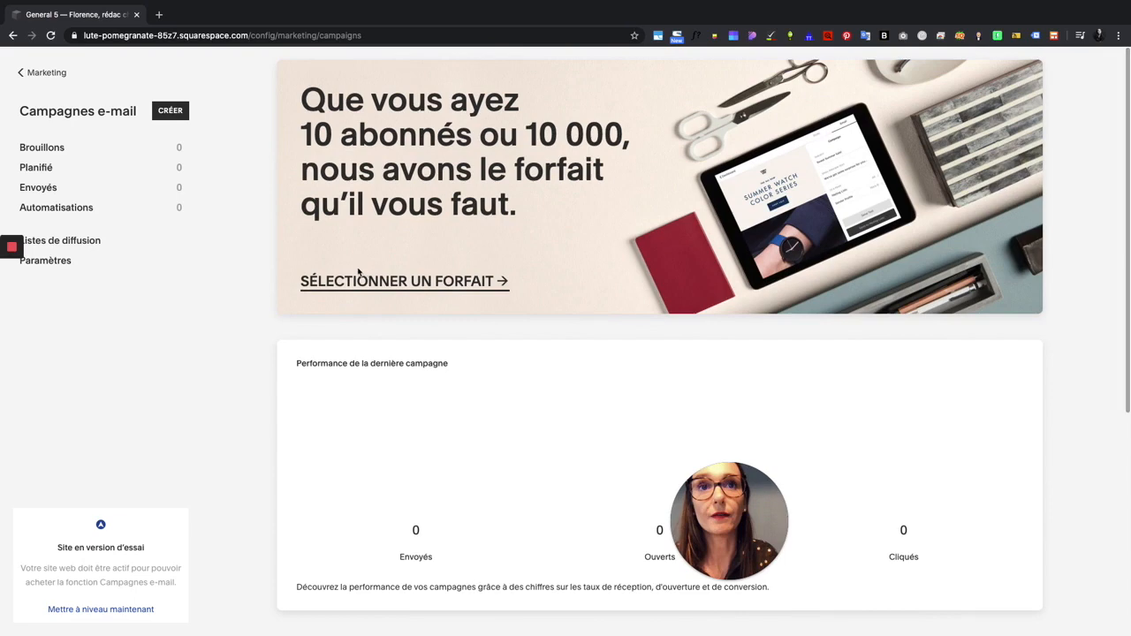
left_click(44, 76)
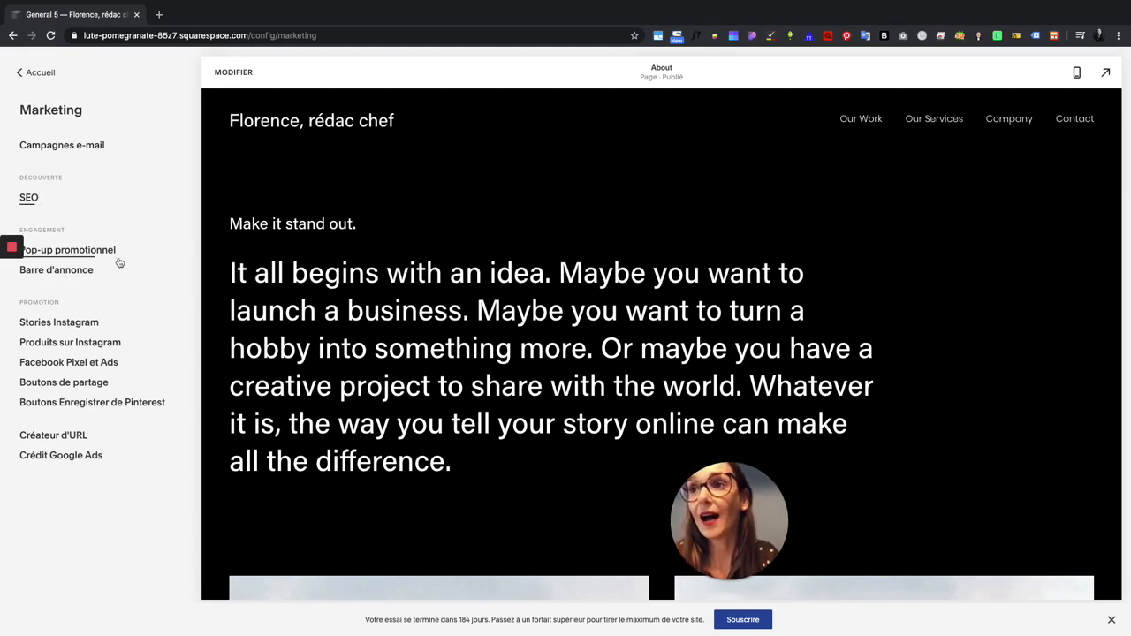
left_click(102, 251)
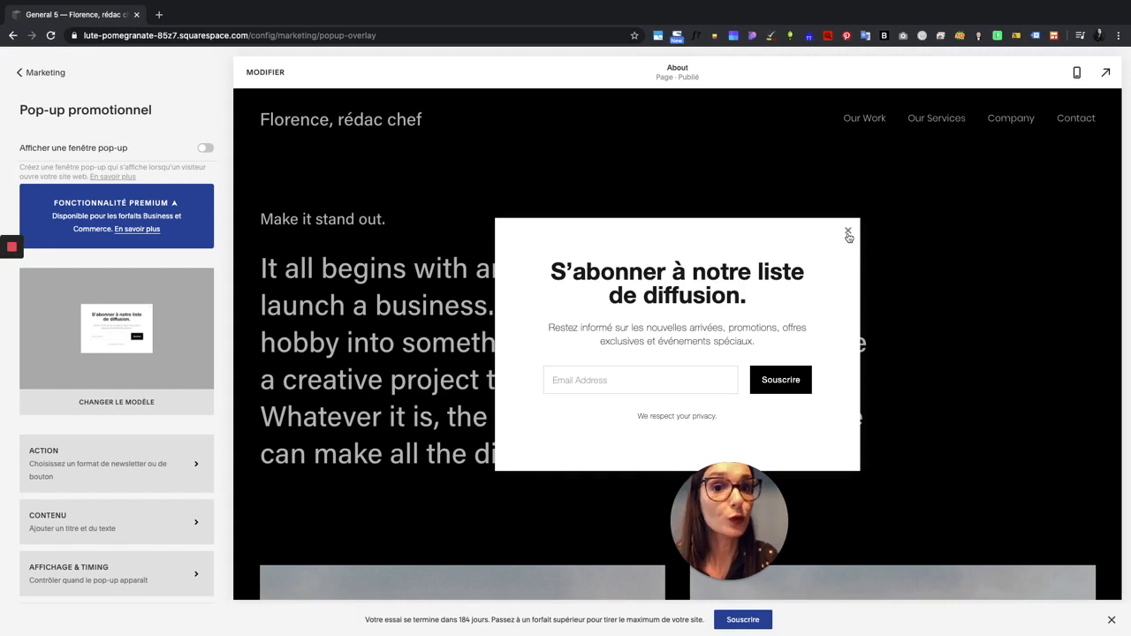
left_click(35, 75)
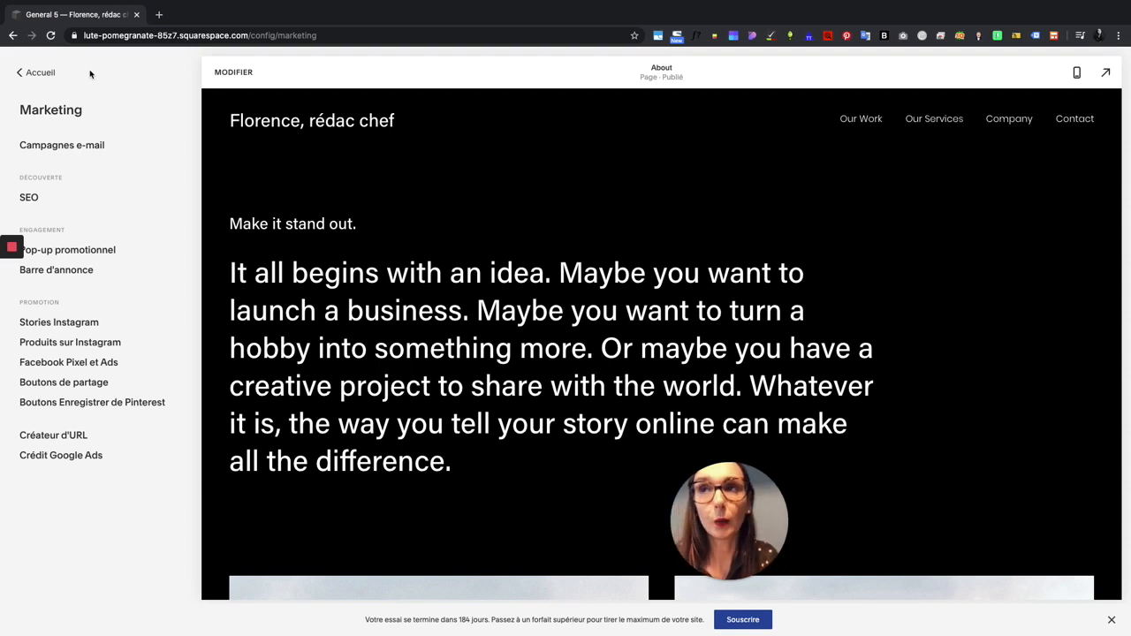
- Enable the site's announcement bar and enter Test as its message
left_click(88, 271)
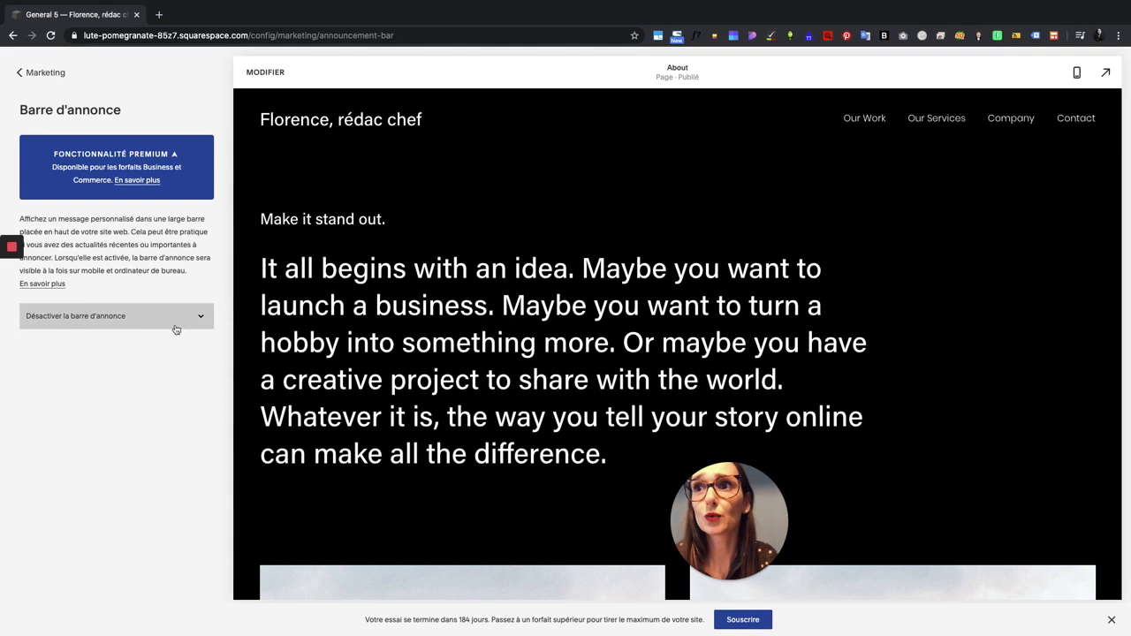
left_click(176, 330)
left_click(141, 328)
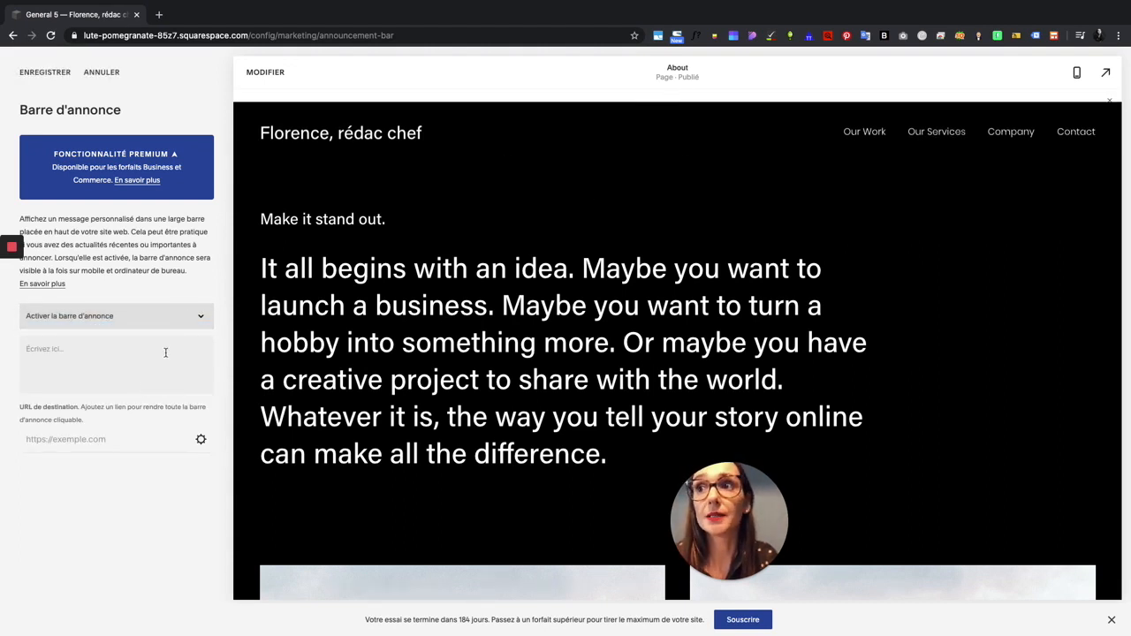
left_click(158, 359)
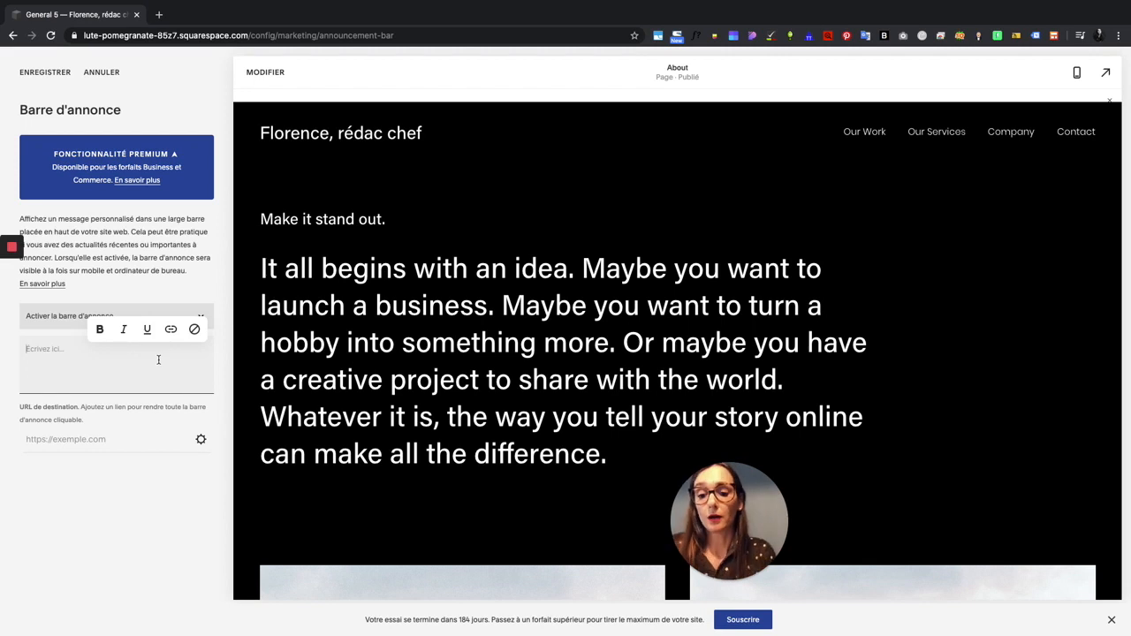
type("Test")
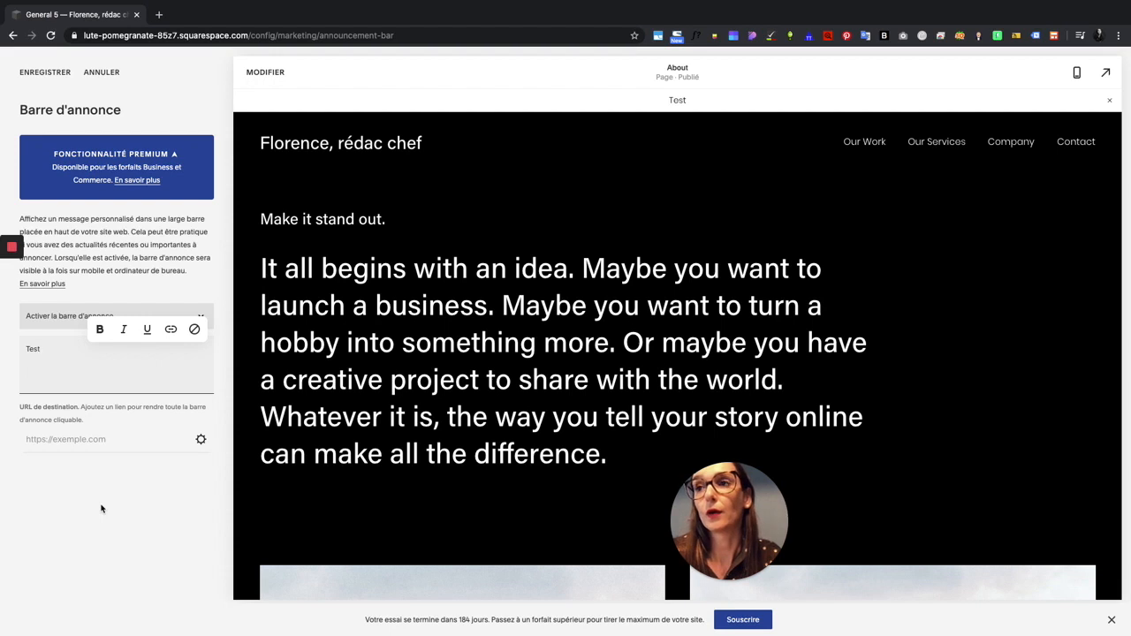
- Save the announcement bar settings and return to the site's main menu
left_click(55, 510)
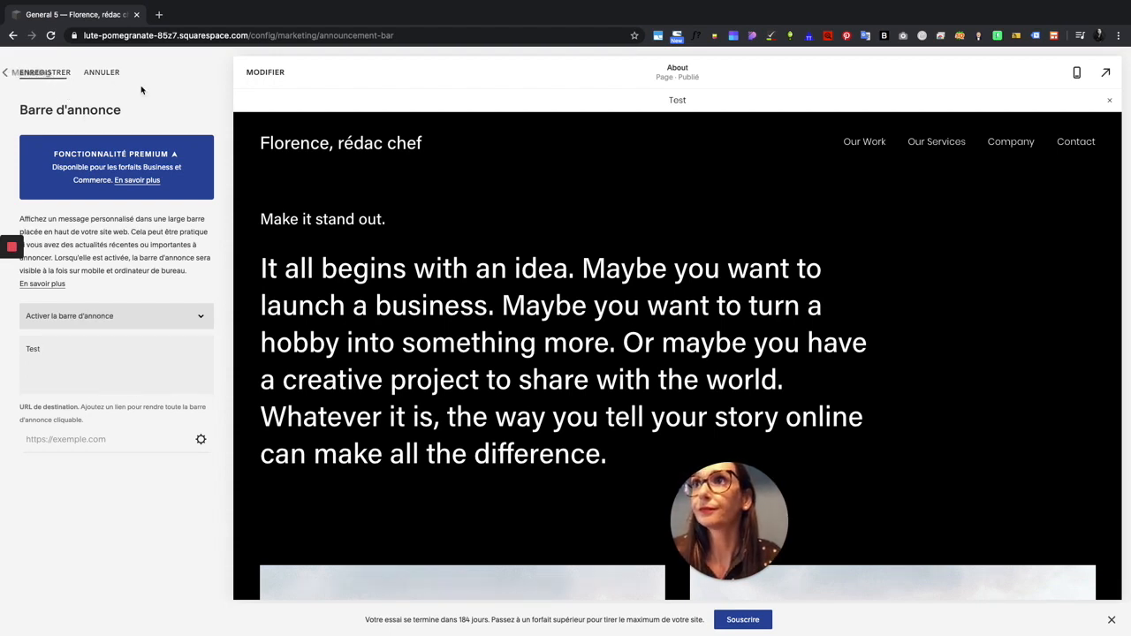
left_click(18, 73)
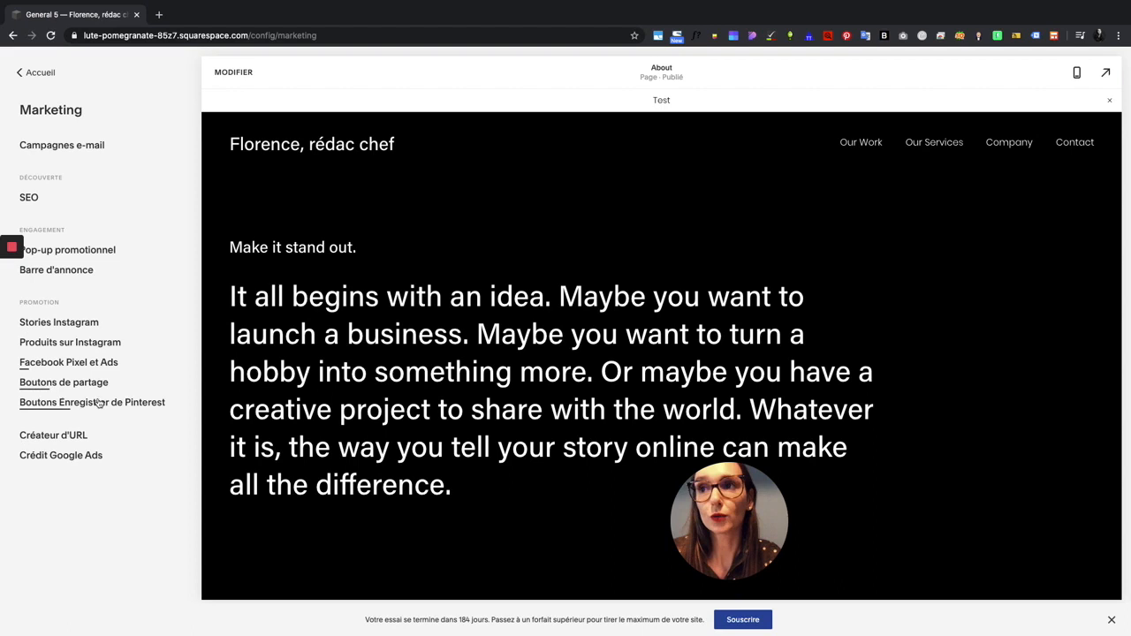
left_click(51, 74)
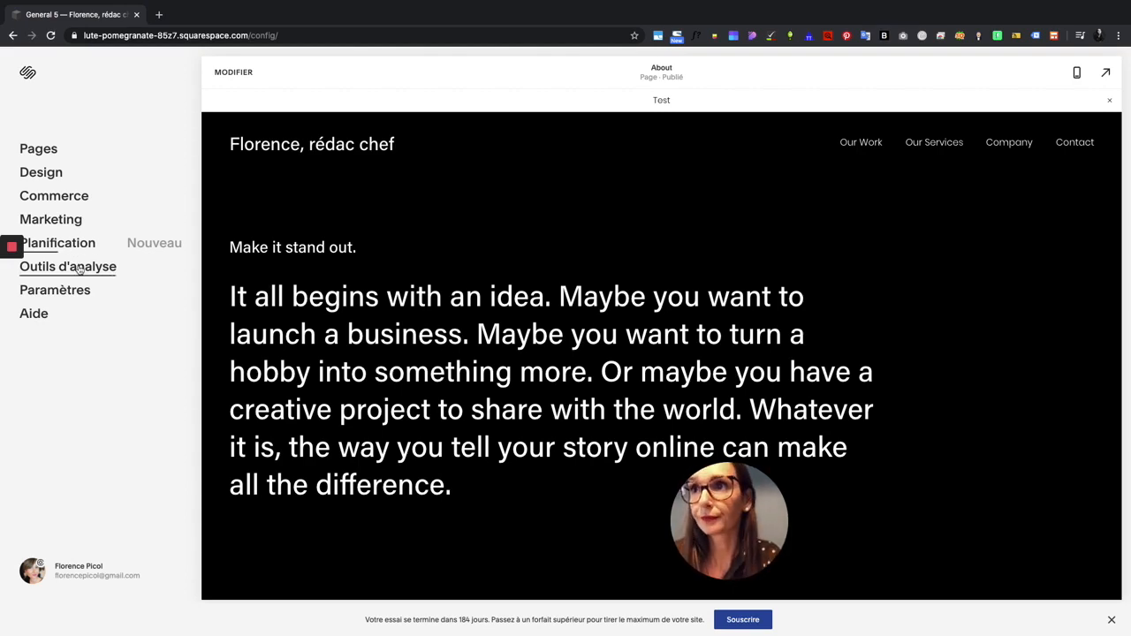
- Look through the site's analytics, general settings and help centre sections, returning to the main menu after each
left_click(78, 266)
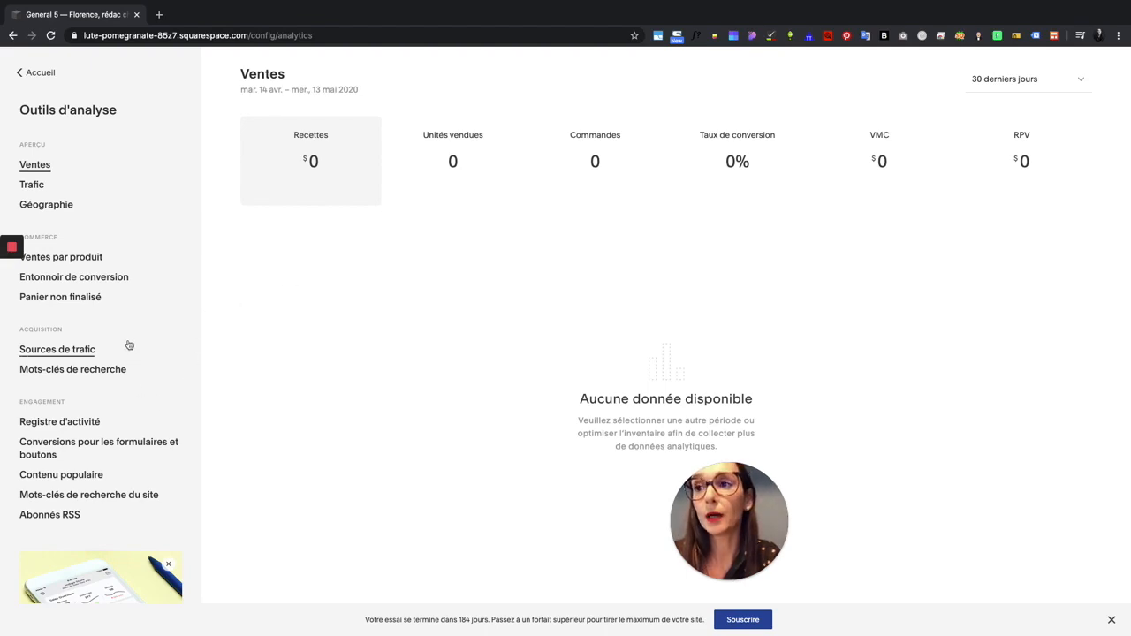
left_click(40, 73)
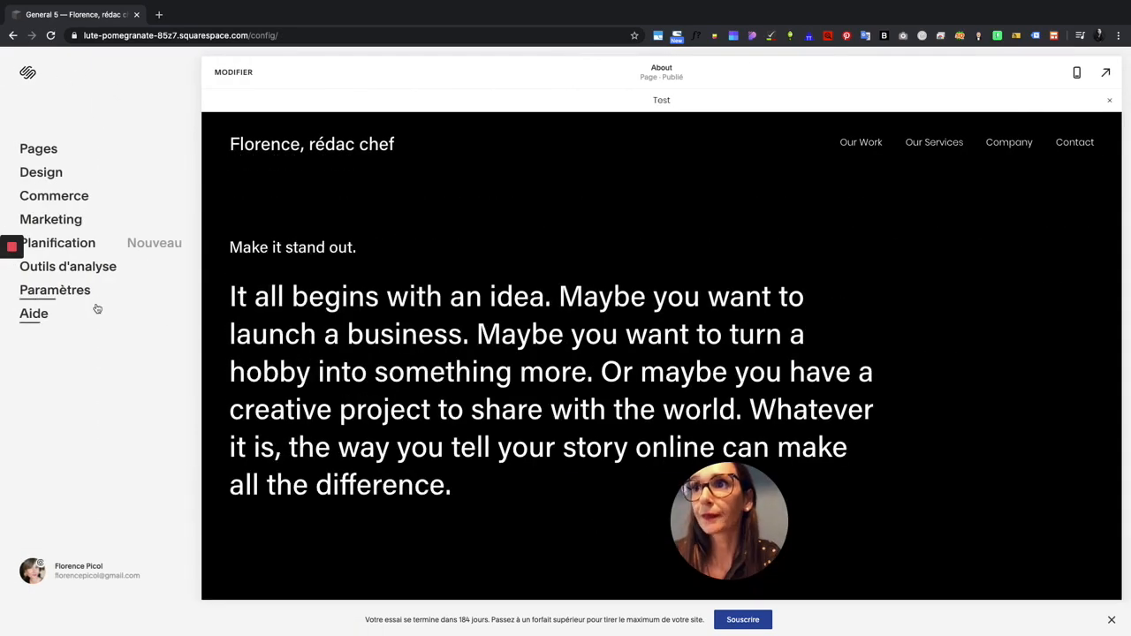
left_click(53, 295)
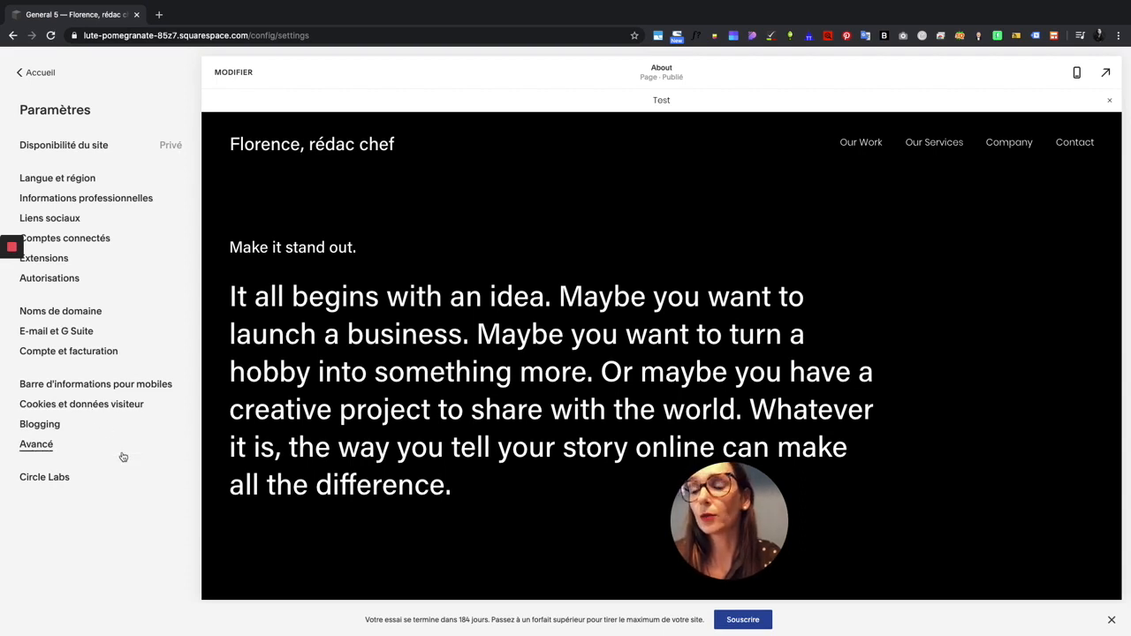
left_click(38, 72)
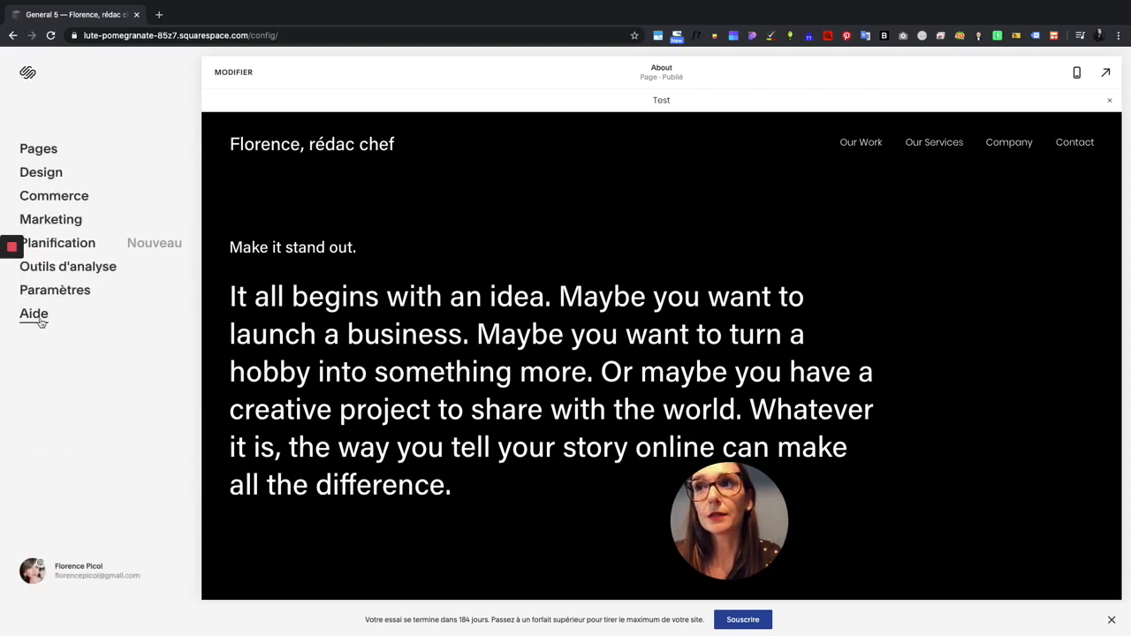
left_click(36, 315)
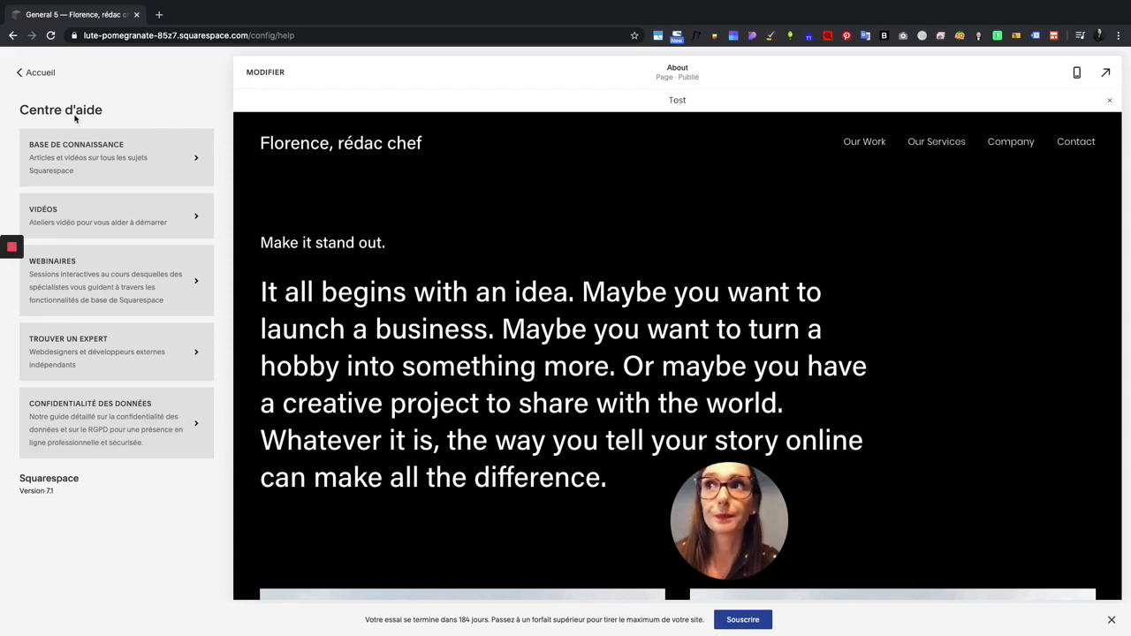
left_click(53, 71)
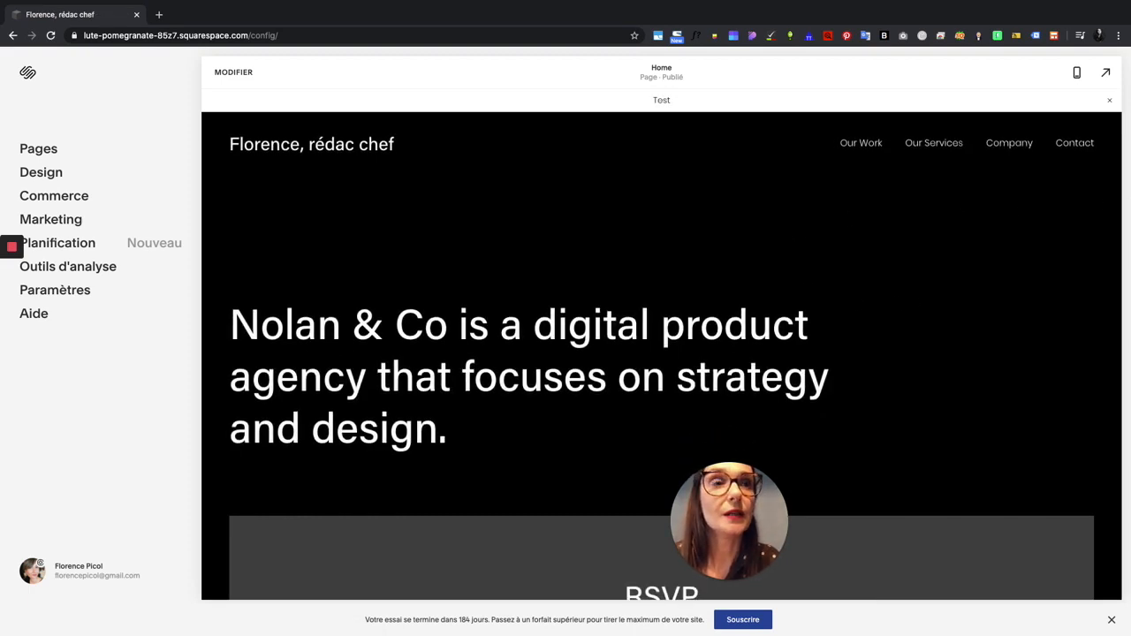
- Preview the Home page in mobile view, look through its content and return to the desktop view
left_click(1076, 75)
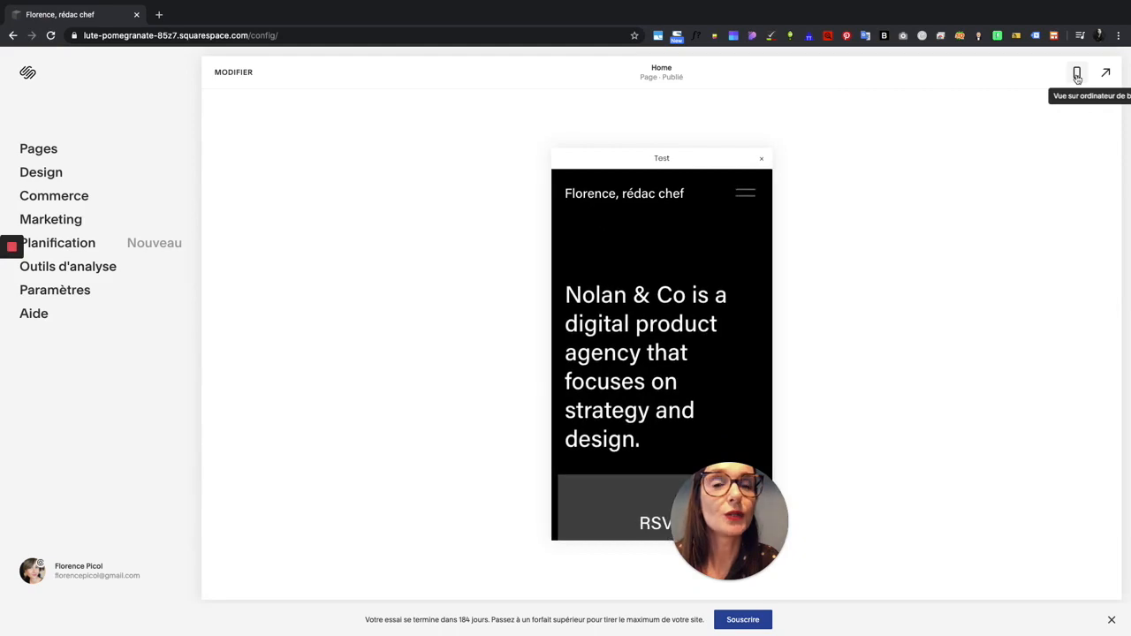
scroll(707, 371, "down", 5)
scroll(707, 371, "down", 10)
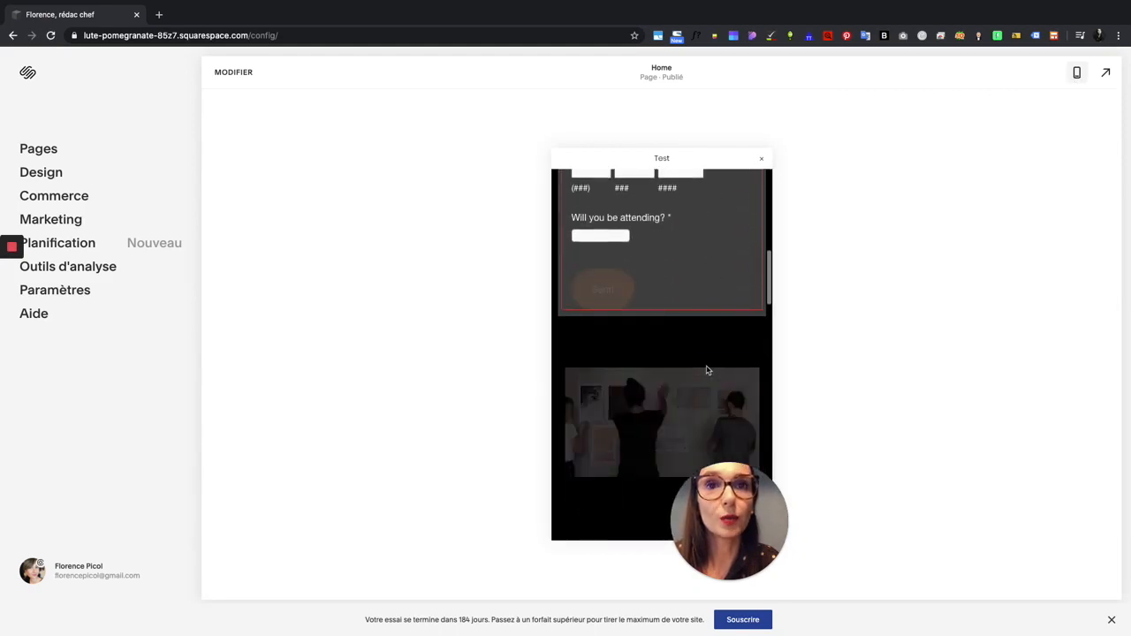
scroll(707, 366, "up", 15)
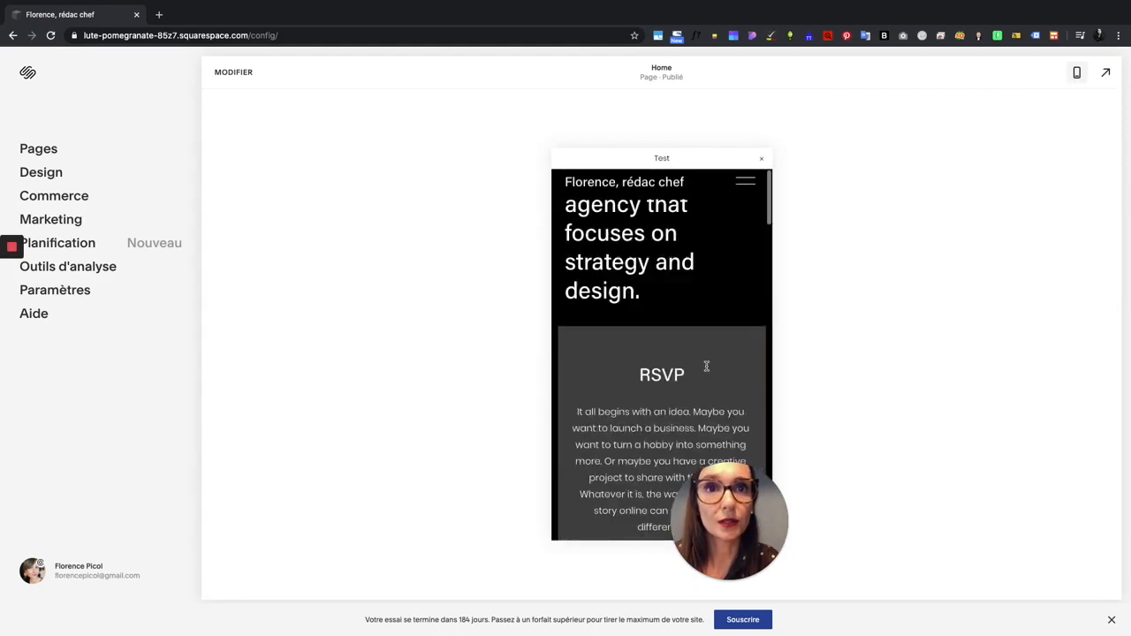
left_click(1076, 72)
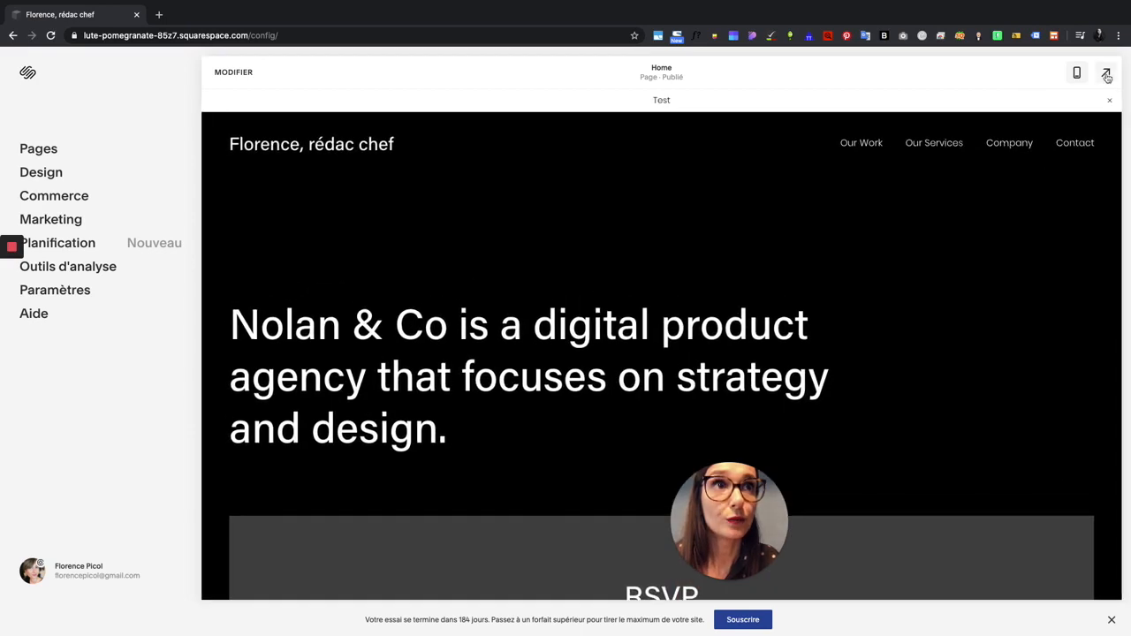
- Open the Home page in full-screen preview and look through its content
left_click(1105, 74)
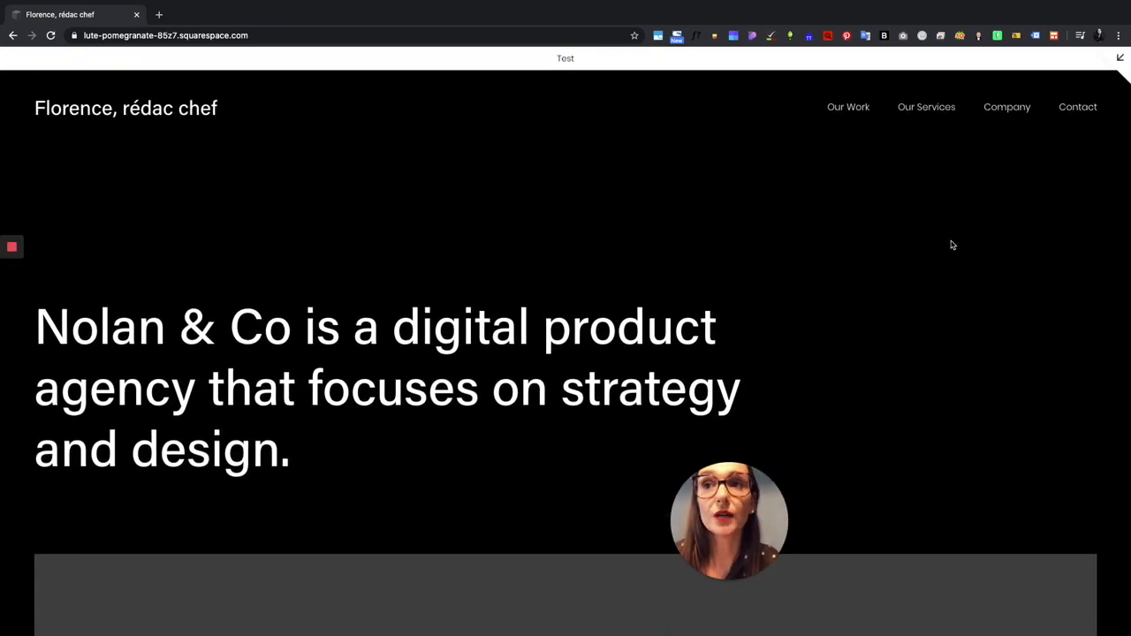
scroll(952, 245, "down", 10)
scroll(951, 244, "down", 15)
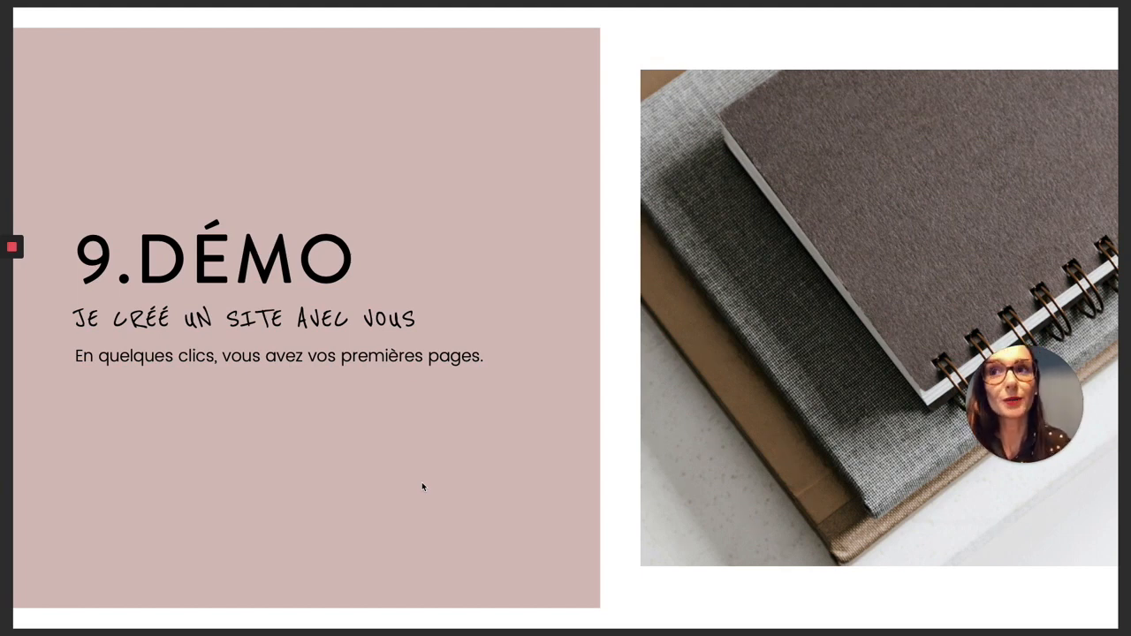
key("Right")
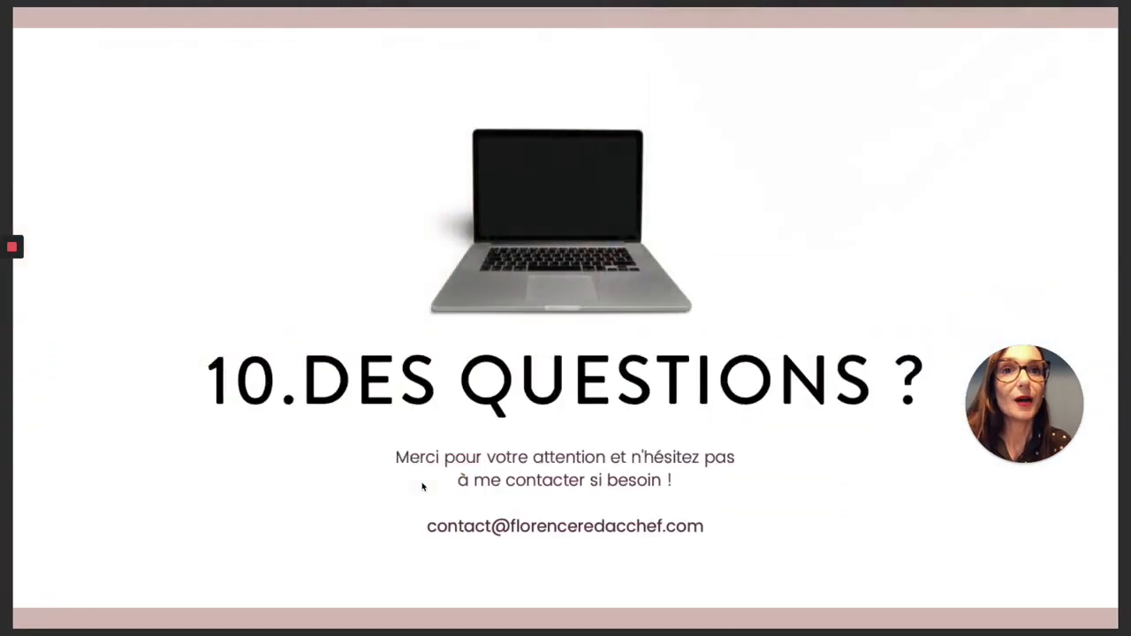